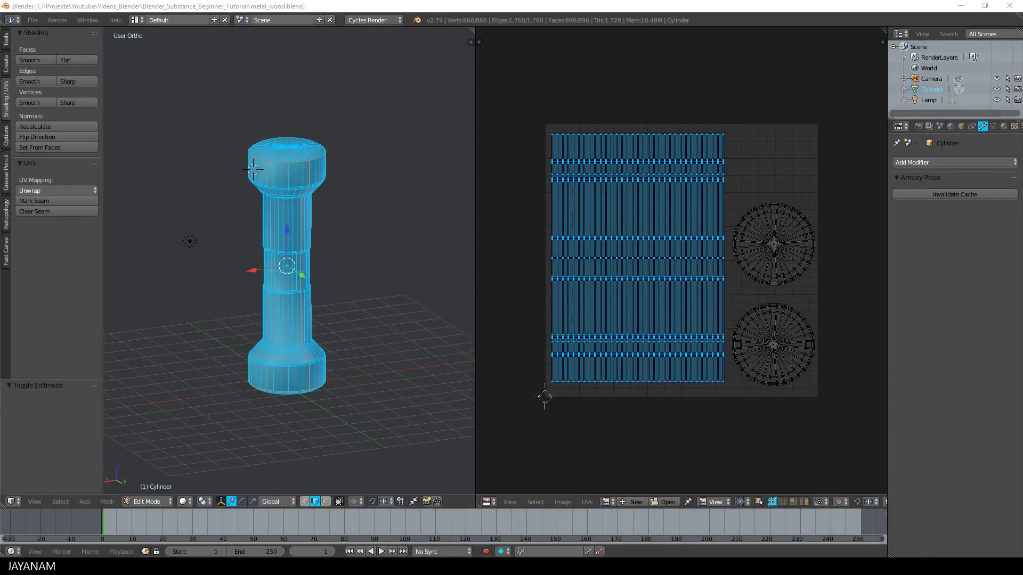
Orbit slightly, then switch the UV-unwrapped Cylinder from Edit Mode to Object Mode
{"action": "mouse_move", "coordinate": [361, 192]}
{"action": "middle_mouse_down"}
{"action": "mouse_move", "coordinate": [395, 181]}
{"action": "mouse_move", "coordinate": [370, 189]}
{"action": "middle_mouse_up"}
{"action": "key", "text": "Tab"}
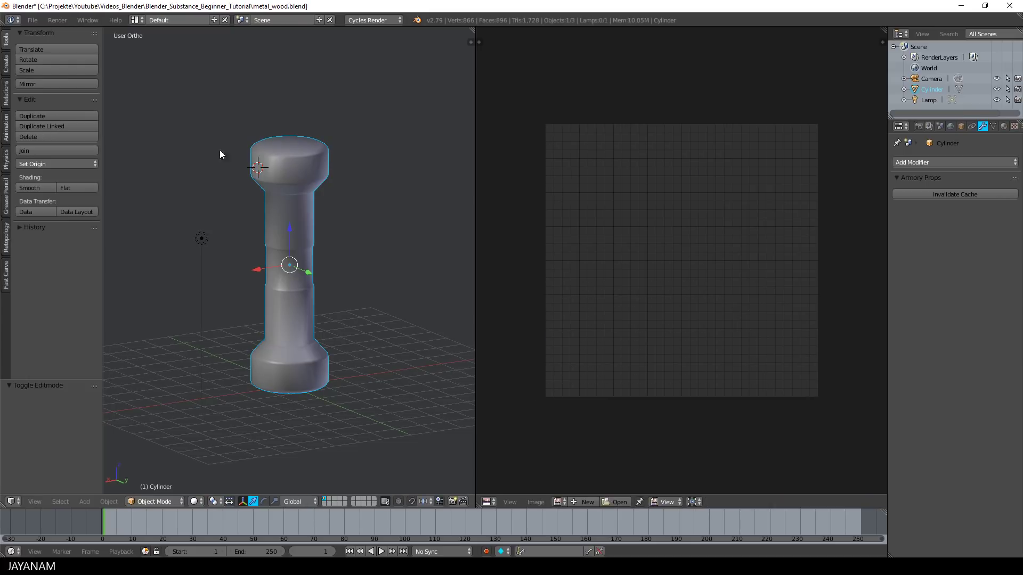
Set up an FBX export with the Unity preset, Mesh only, targeting metal_wood.fbx
{"action": "left_click", "coordinate": [33, 20]}
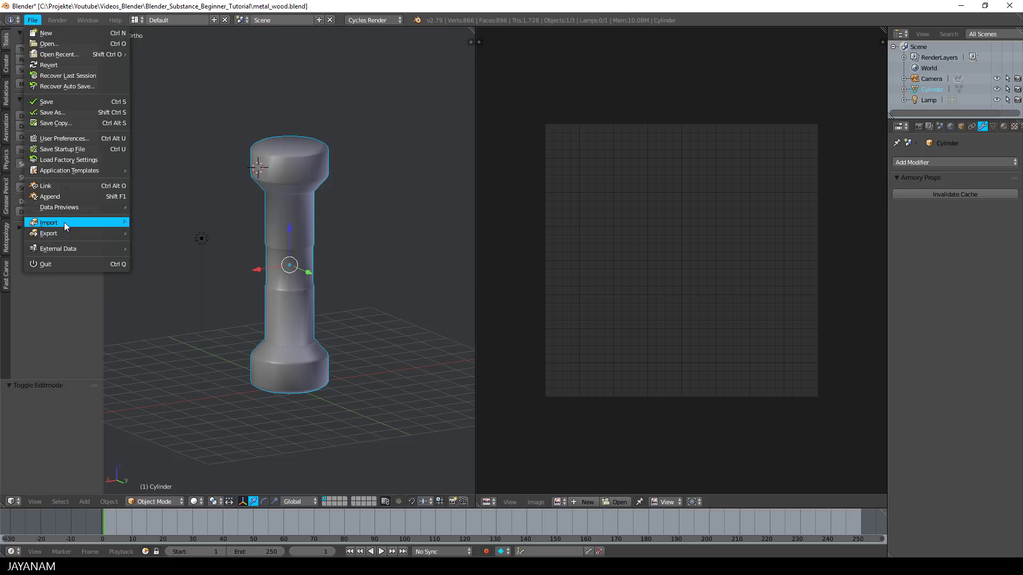
{"action": "mouse_move", "coordinate": [67, 236]}
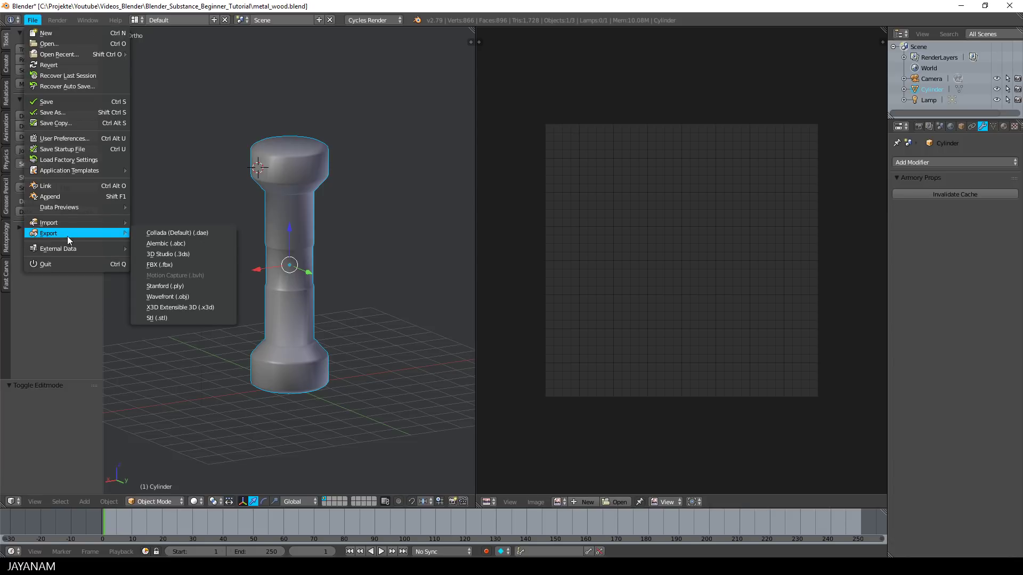
{"action": "left_click", "coordinate": [163, 265]}
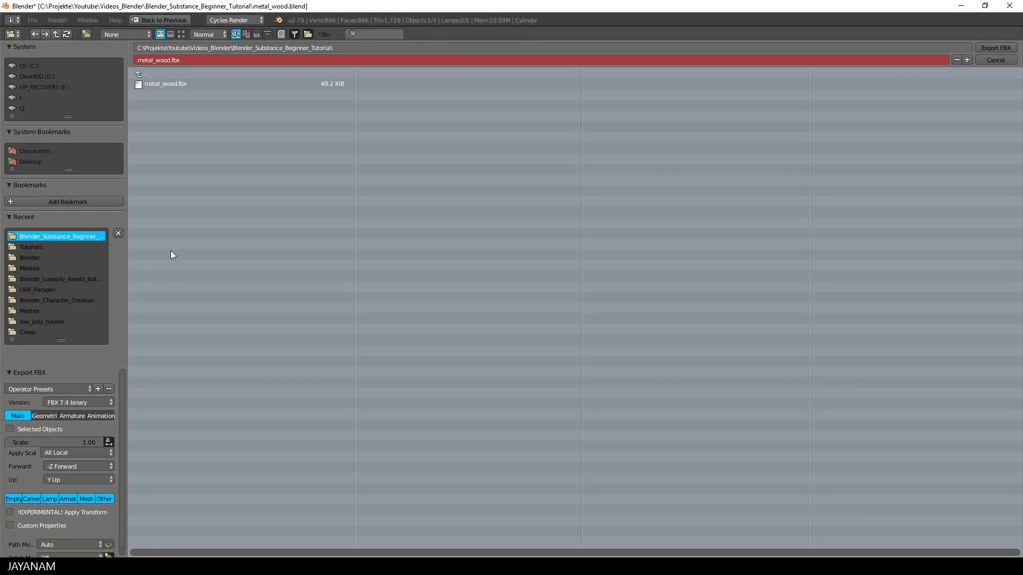
{"action": "left_click", "coordinate": [47, 389]}
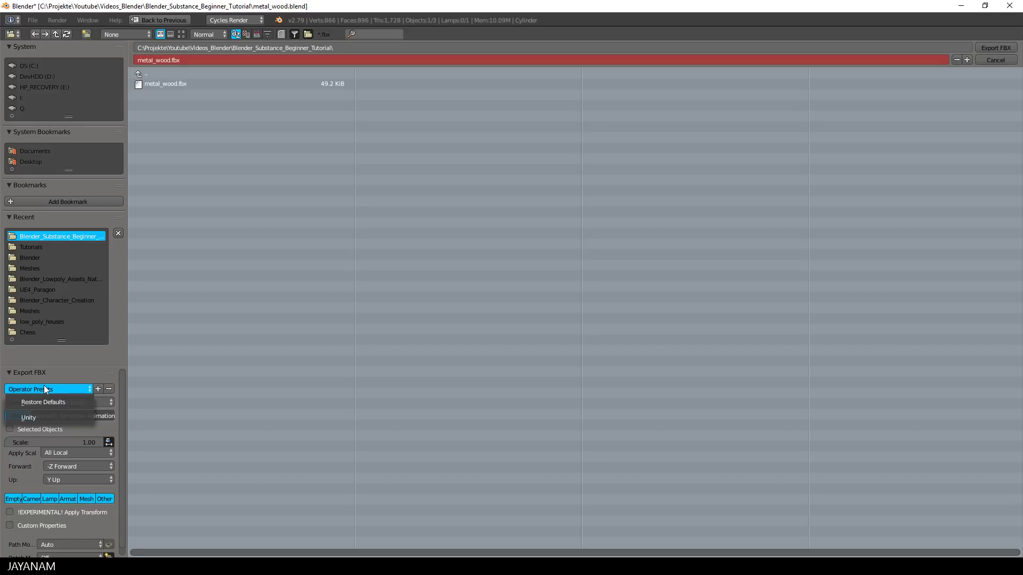
{"action": "left_click", "coordinate": [47, 419]}
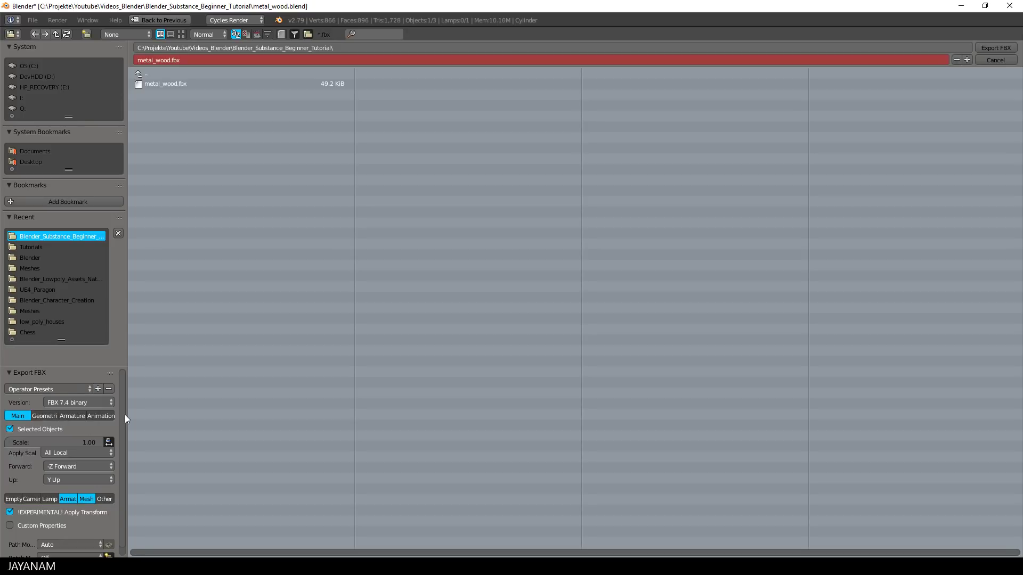
{"action": "left_click", "coordinate": [87, 500]}
{"action": "left_click", "coordinate": [184, 85]}
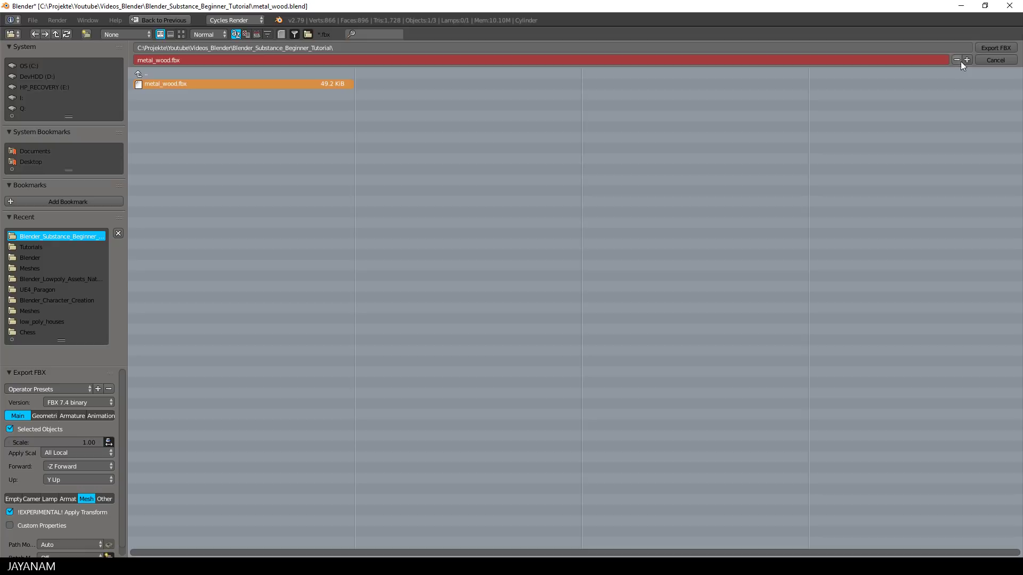
Write metal_wood.fbx, decline the Substance Painter update, and begin a new project
{"action": "left_click", "coordinate": [987, 52]}
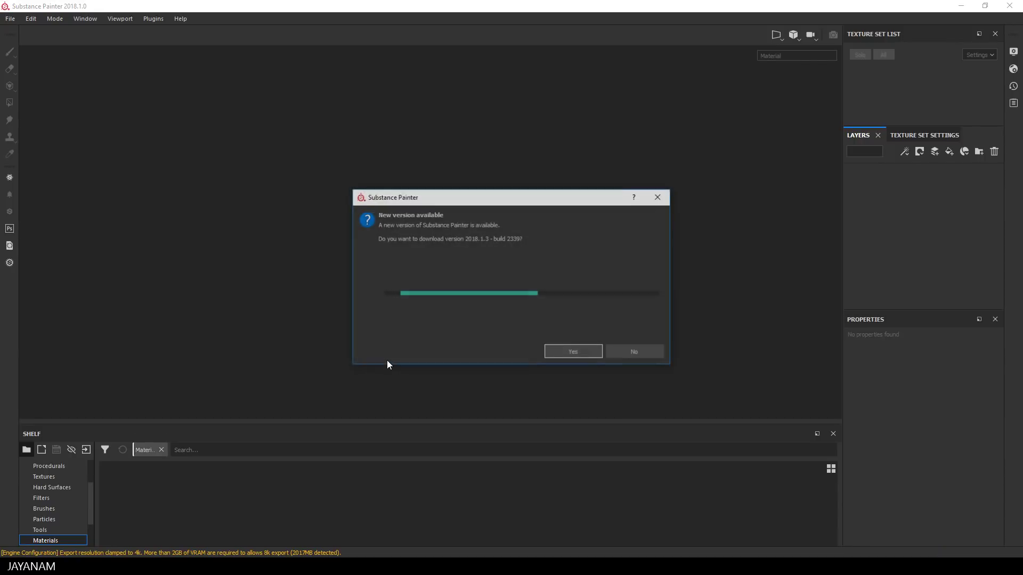
{"action": "left_click", "coordinate": [639, 355]}
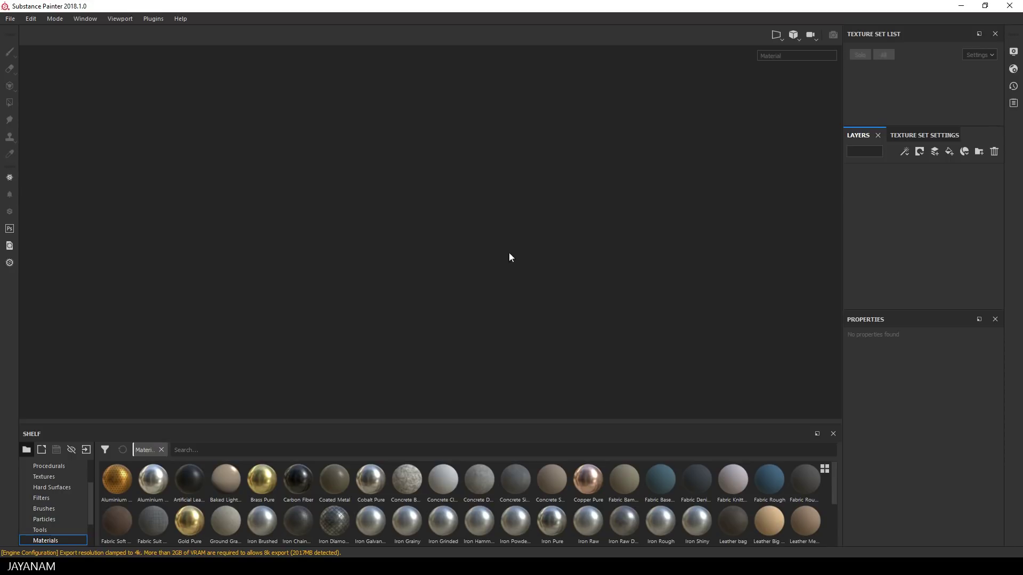
{"action": "left_click", "coordinate": [10, 18]}
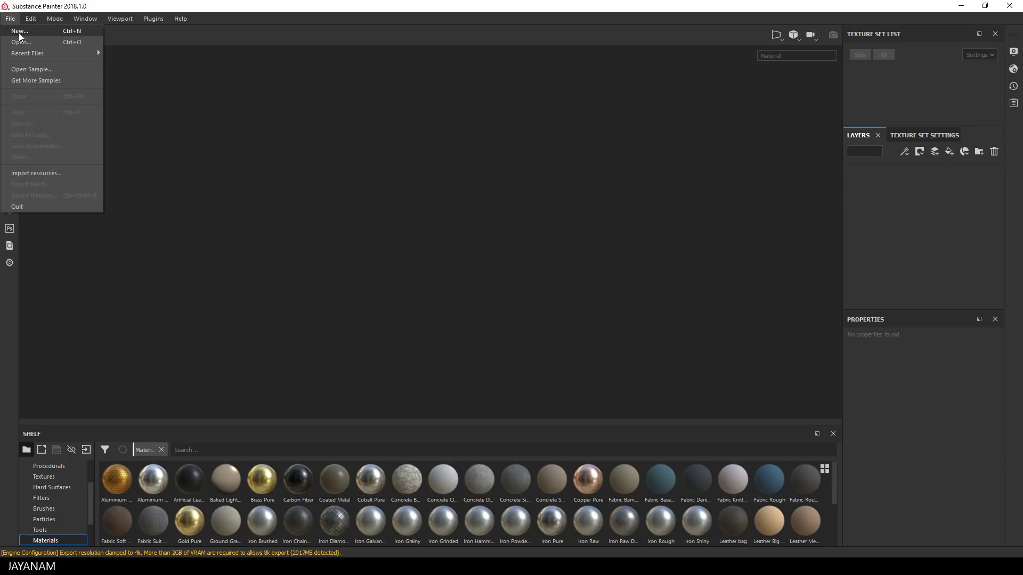
{"action": "left_click", "coordinate": [19, 33]}
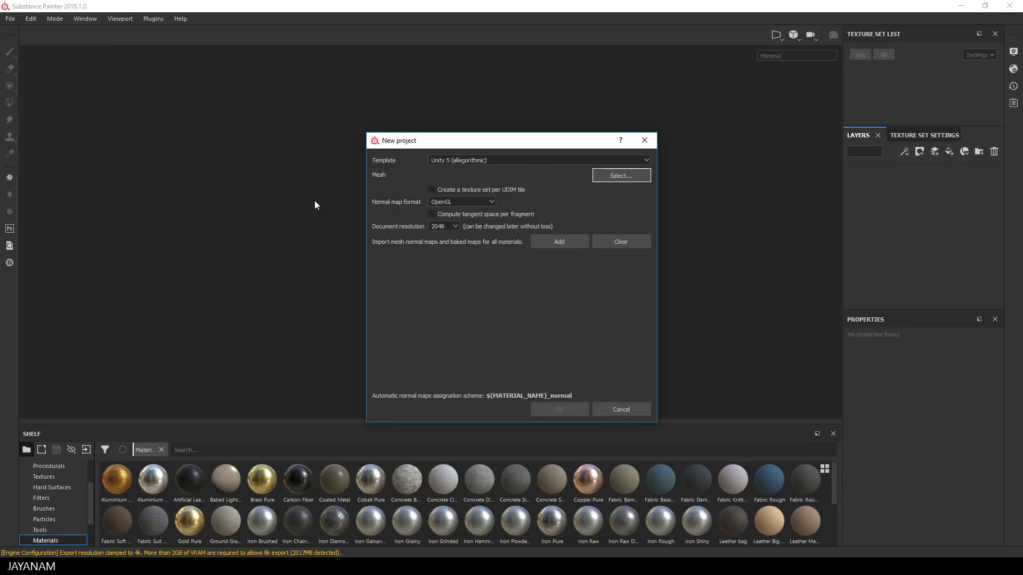
Choose metal_wood.fbx as the new project's mesh and create the project
{"action": "left_click_drag", "start_coordinate": [494, 147], "coordinate": [473, 116]}
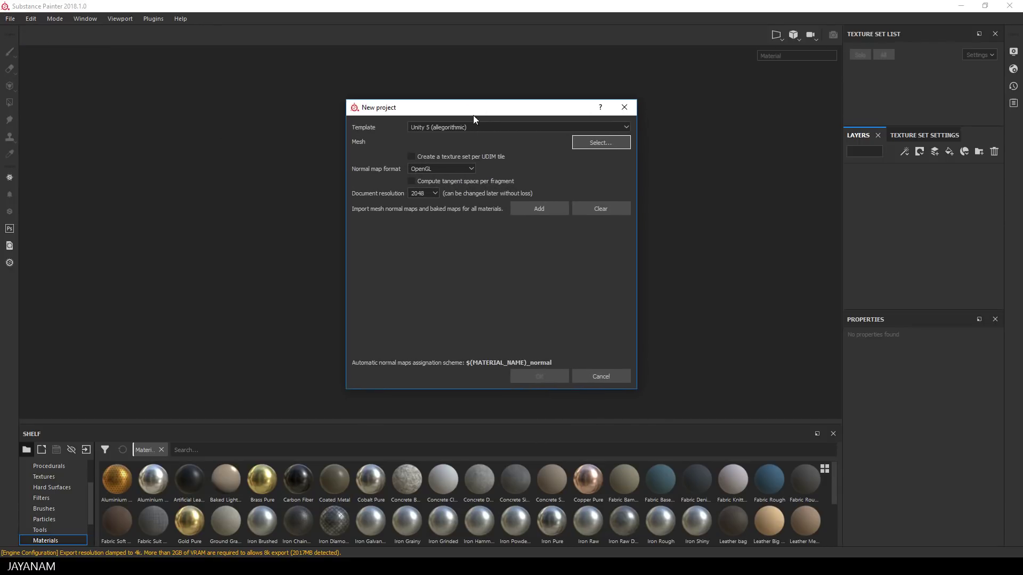
{"action": "left_click", "coordinate": [599, 144]}
{"action": "left_click", "coordinate": [495, 191]}
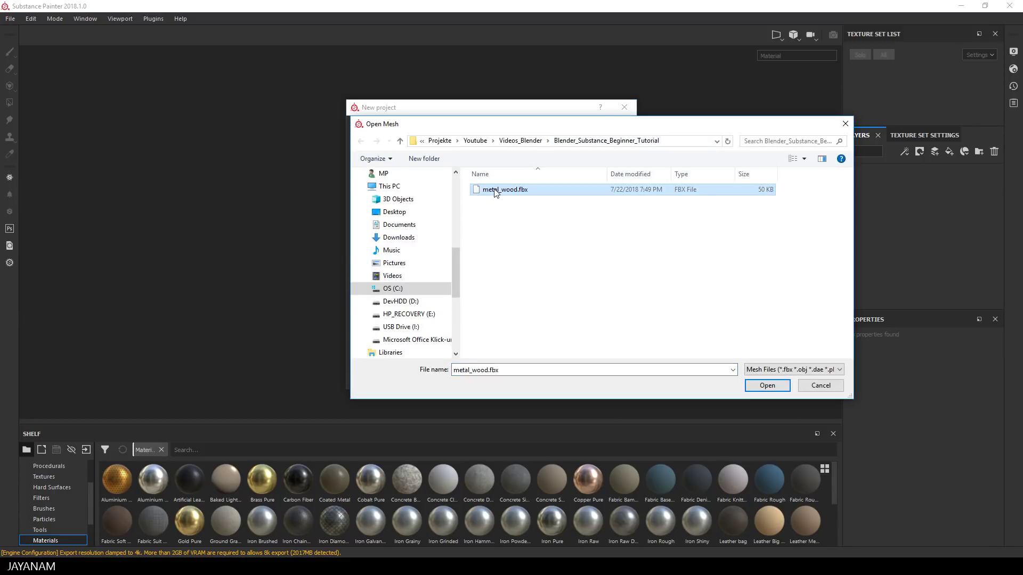
{"action": "left_click", "coordinate": [767, 386]}
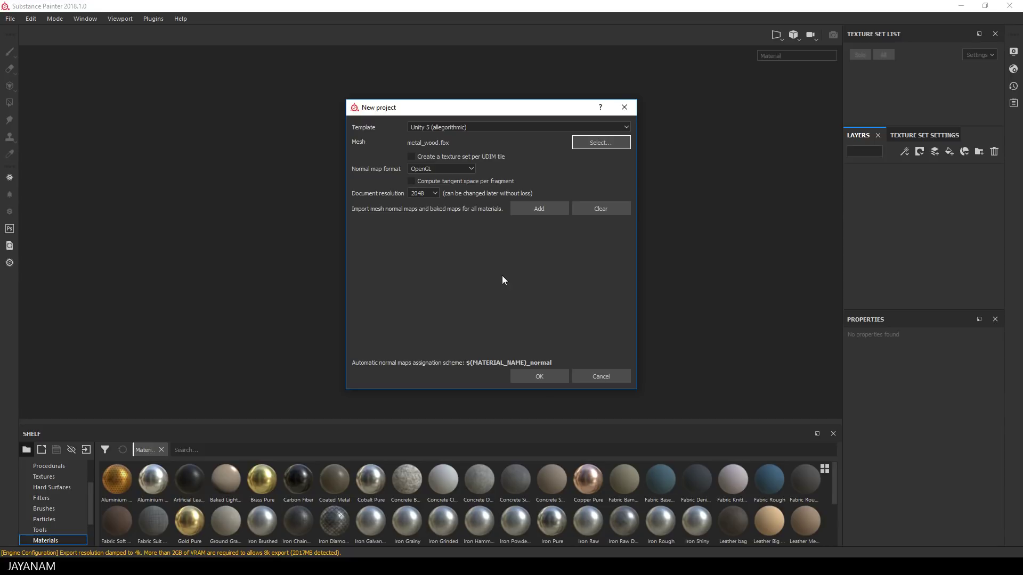
{"action": "left_click", "coordinate": [543, 378]}
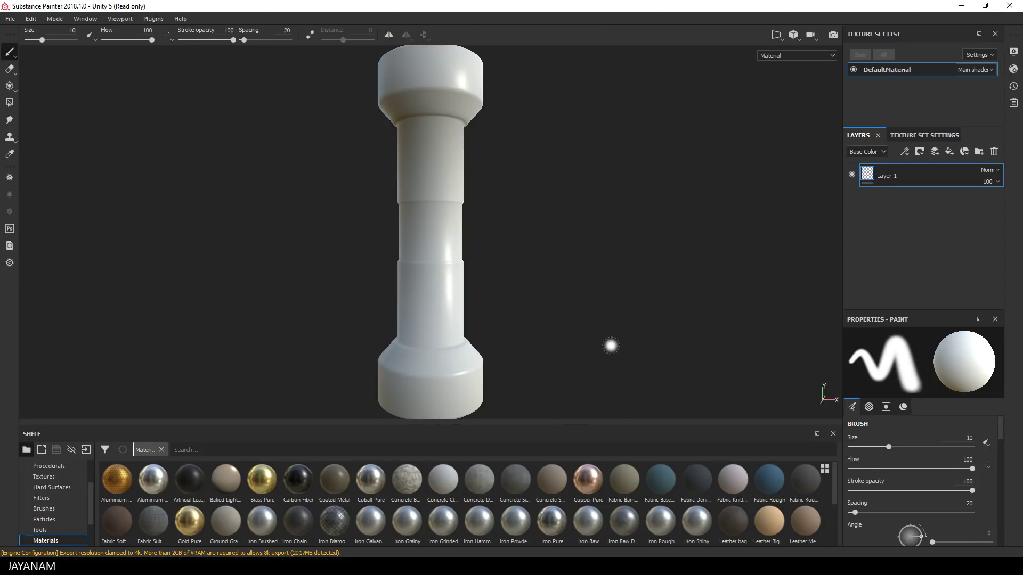
Switch the viewport to Orthographic projection and pan and orbit to view the top cap
{"action": "scroll", "coordinate": [618, 350], "scroll_direction": "up", "scroll_amount": 2}
{"action": "scroll", "coordinate": [532, 311], "scroll_direction": "down", "scroll_amount": 5}
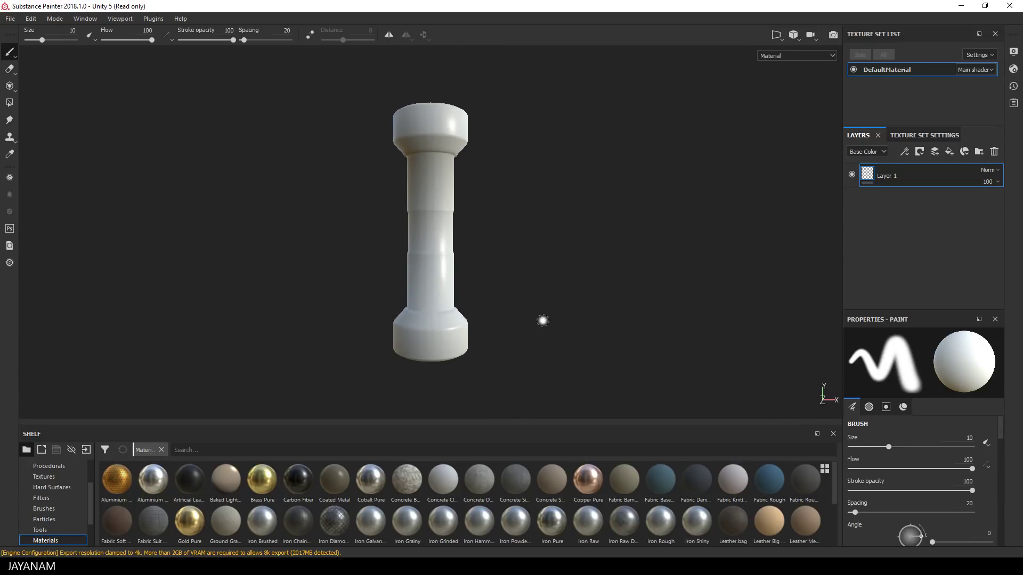
{"action": "scroll", "coordinate": [539, 322], "scroll_direction": "up", "scroll_amount": 1}
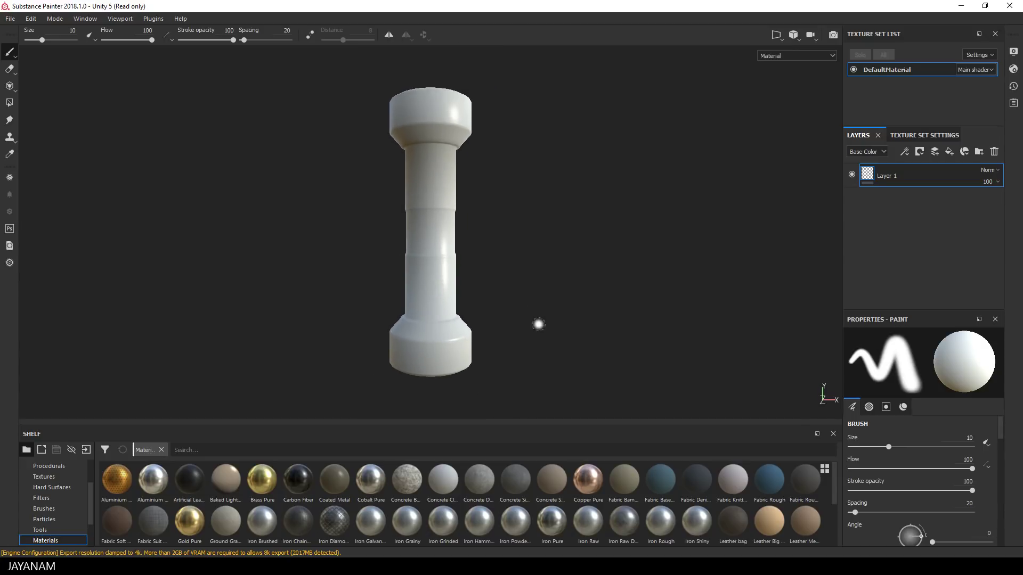
{"action": "left_click", "coordinate": [794, 35]}
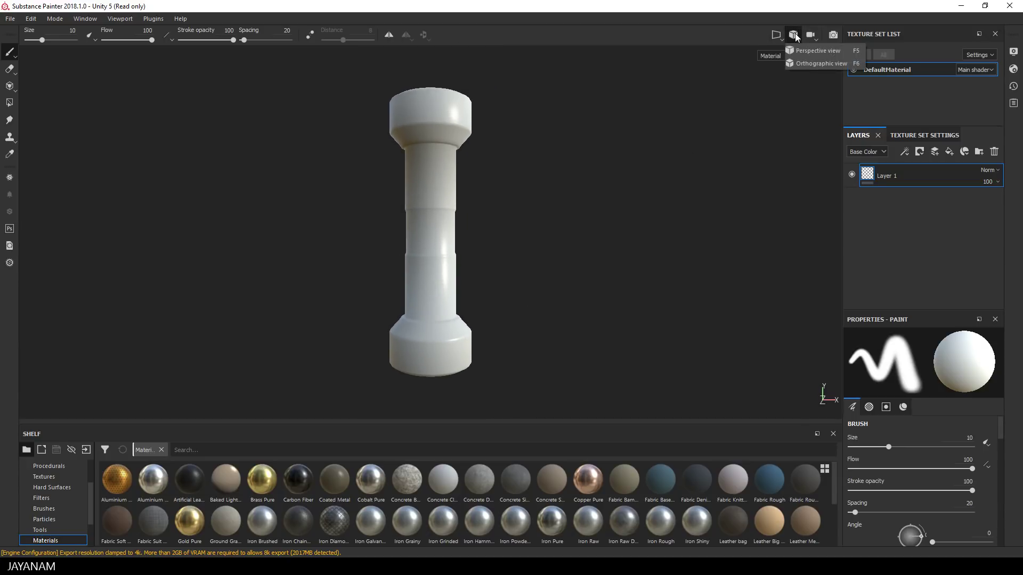
{"action": "left_click", "coordinate": [805, 63]}
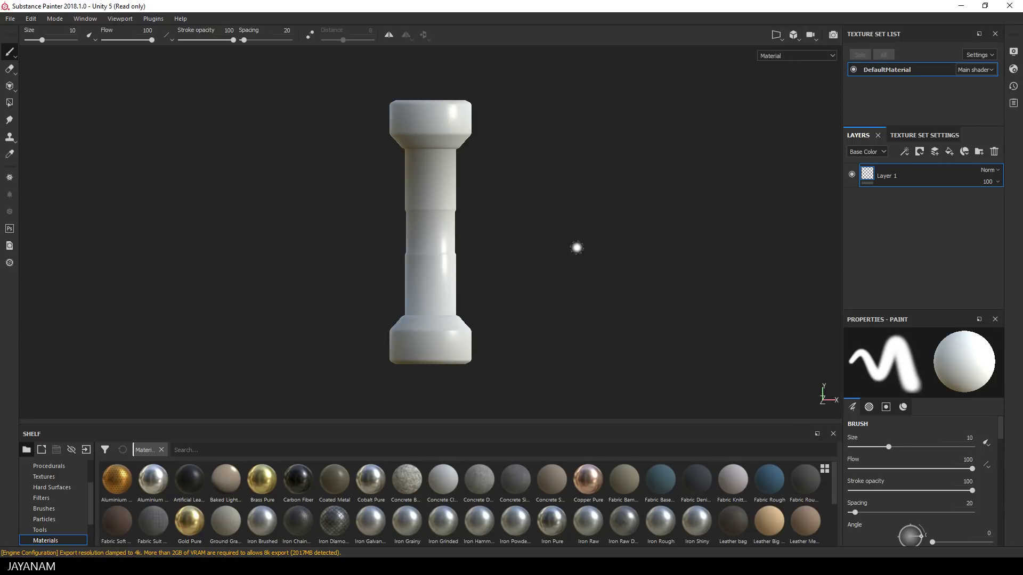
{"action": "mouse_move", "coordinate": [484, 256]}
{"action": "middle_mouse_down", "text": "alt"}
{"action": "mouse_move", "coordinate": [593, 253]}
{"action": "mouse_move", "coordinate": [406, 247]}
{"action": "mouse_move", "coordinate": [552, 251]}
{"action": "mouse_move", "coordinate": [515, 251]}
{"action": "middle_mouse_up", "text": "alt"}
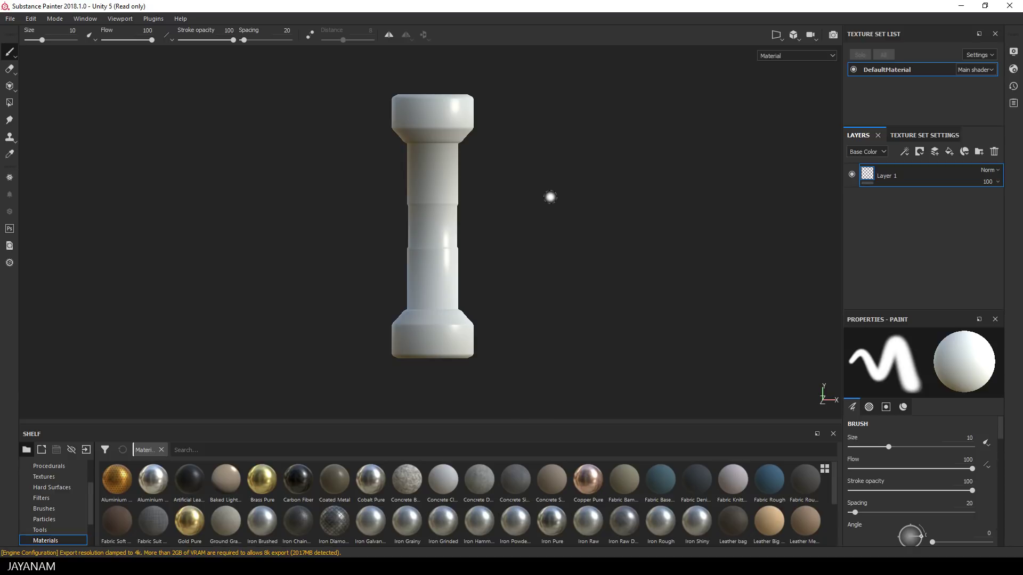
{"action": "mouse_move", "coordinate": [551, 178]}
{"action": "left_mouse_down", "text": "alt"}
{"action": "mouse_move", "coordinate": [485, 224]}
{"action": "mouse_move", "coordinate": [504, 178]}
{"action": "mouse_move", "coordinate": [486, 217]}
{"action": "left_mouse_up", "text": "alt"}
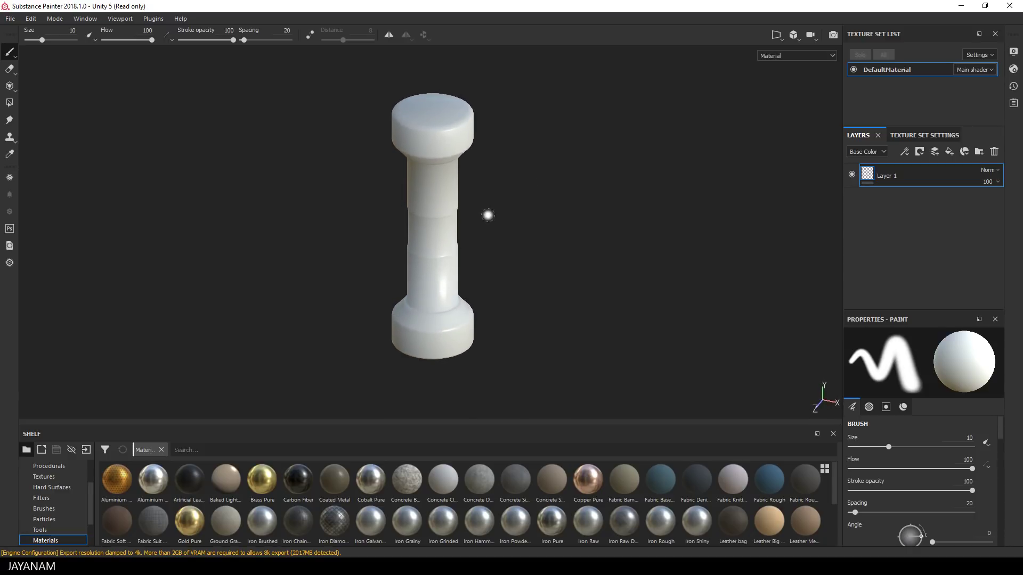
Try a different camera rotation mode while orbiting, then restore the original mode
{"action": "left_click", "coordinate": [814, 36]}
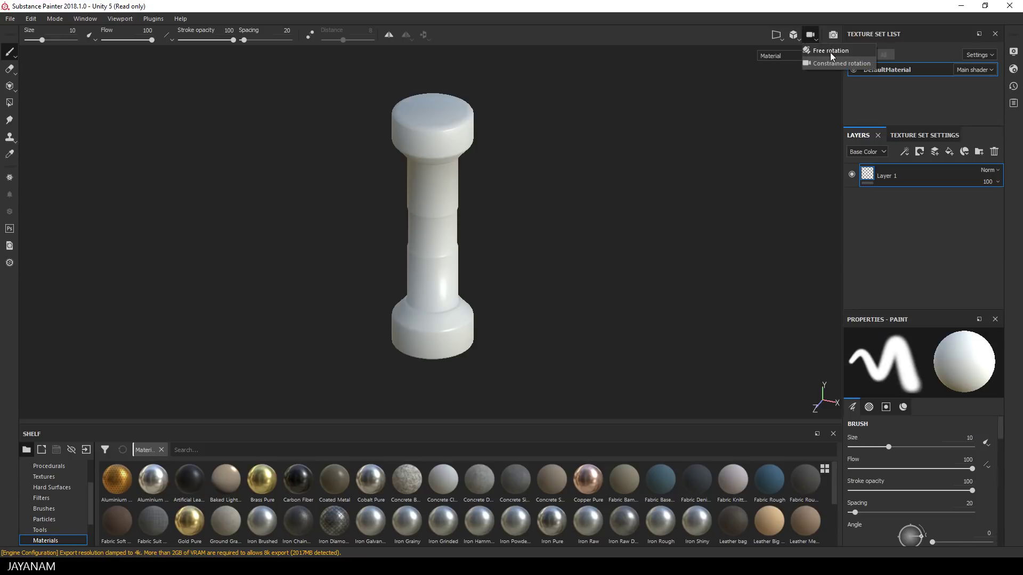
{"action": "left_click", "coordinate": [829, 52]}
{"action": "mouse_move", "coordinate": [519, 224]}
{"action": "left_mouse_down", "text": "alt"}
{"action": "mouse_move", "coordinate": [582, 164]}
{"action": "mouse_move", "coordinate": [632, 151]}
{"action": "mouse_move", "coordinate": [523, 199]}
{"action": "mouse_move", "coordinate": [603, 186]}
{"action": "mouse_move", "coordinate": [370, 234]}
{"action": "mouse_move", "coordinate": [610, 169]}
{"action": "mouse_move", "coordinate": [584, 150]}
{"action": "mouse_move", "coordinate": [710, 147]}
{"action": "mouse_move", "coordinate": [712, 133]}
{"action": "left_mouse_up", "text": "alt"}
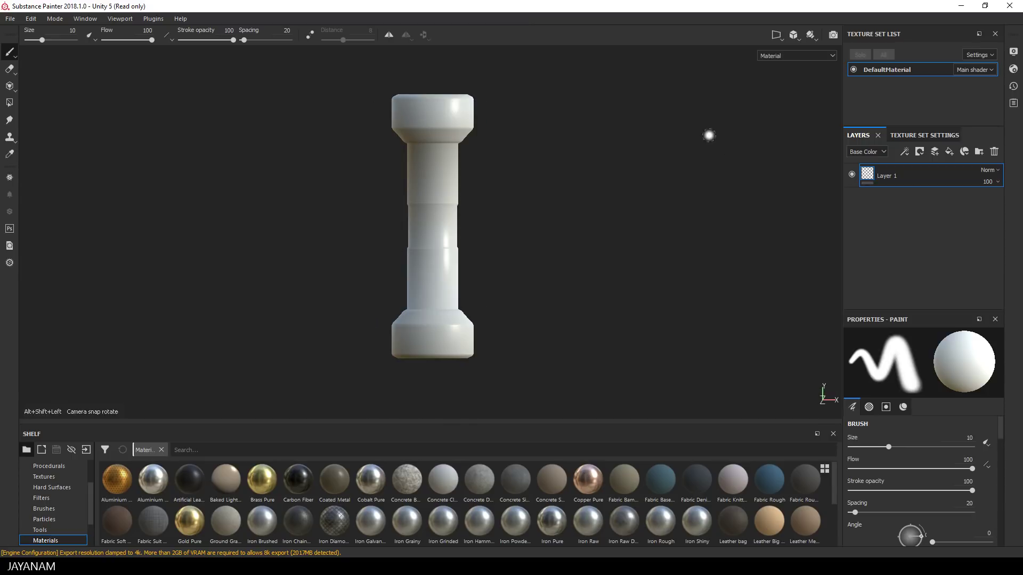
{"action": "left_click", "coordinate": [812, 37]}
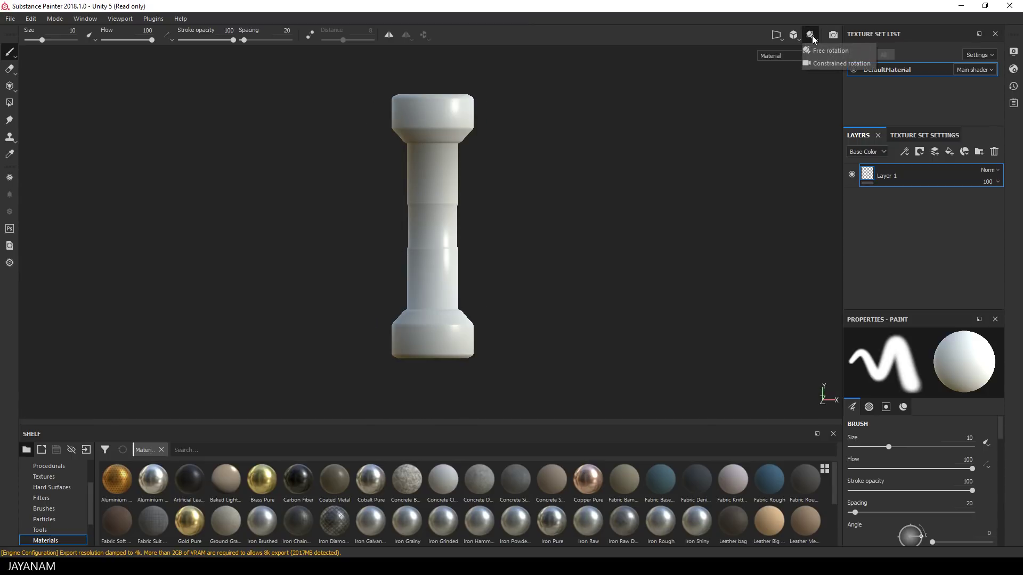
{"action": "left_click", "coordinate": [819, 63]}
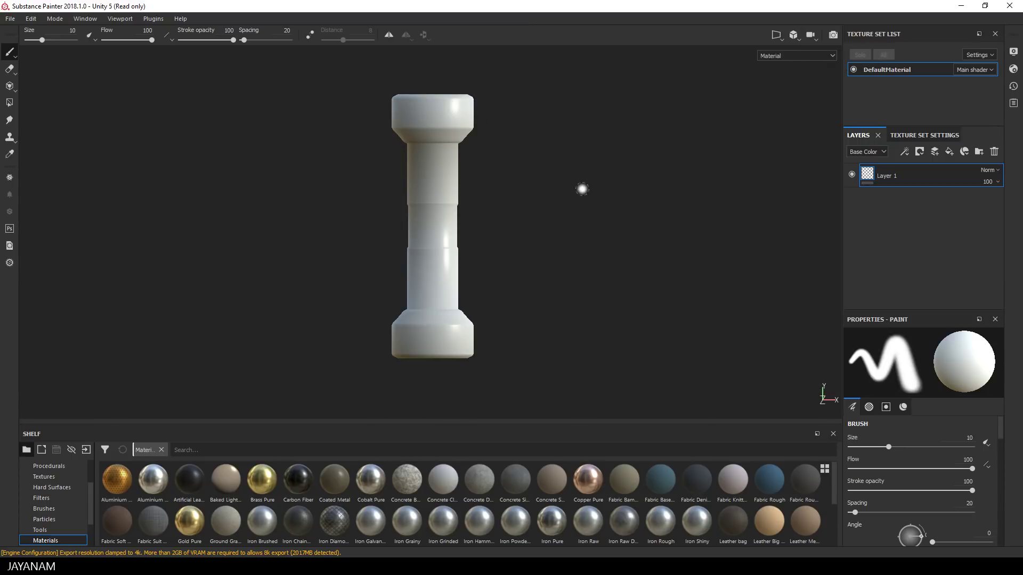
{"action": "middle_click_drag", "start_coordinate": [582, 189], "coordinate": [566, 205], "text": "alt"}
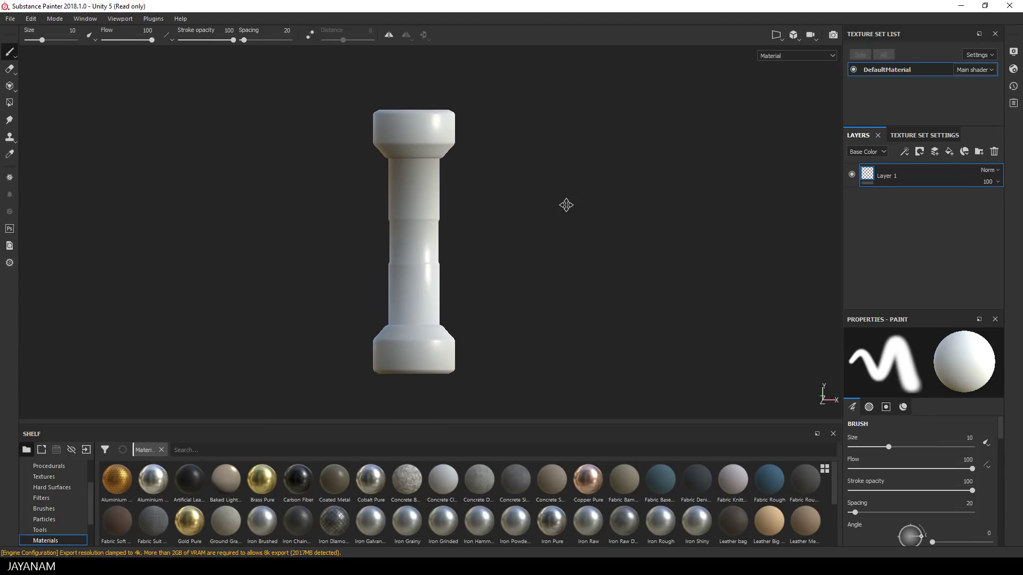
Use the 3D/2D layout, widen the 3D pane and recentre the cylinder
{"action": "left_click", "coordinate": [776, 35]}
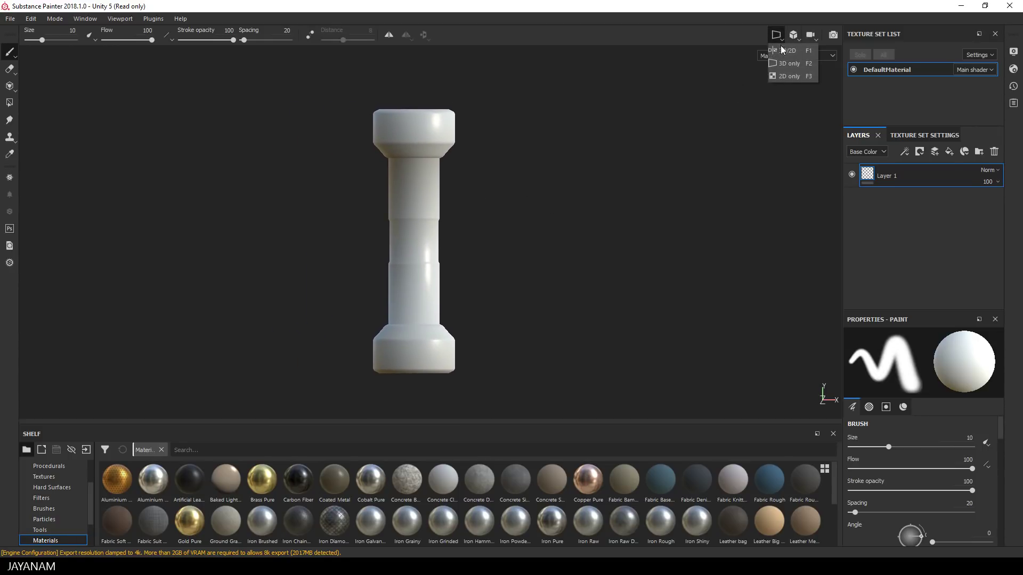
{"action": "left_click", "coordinate": [794, 51]}
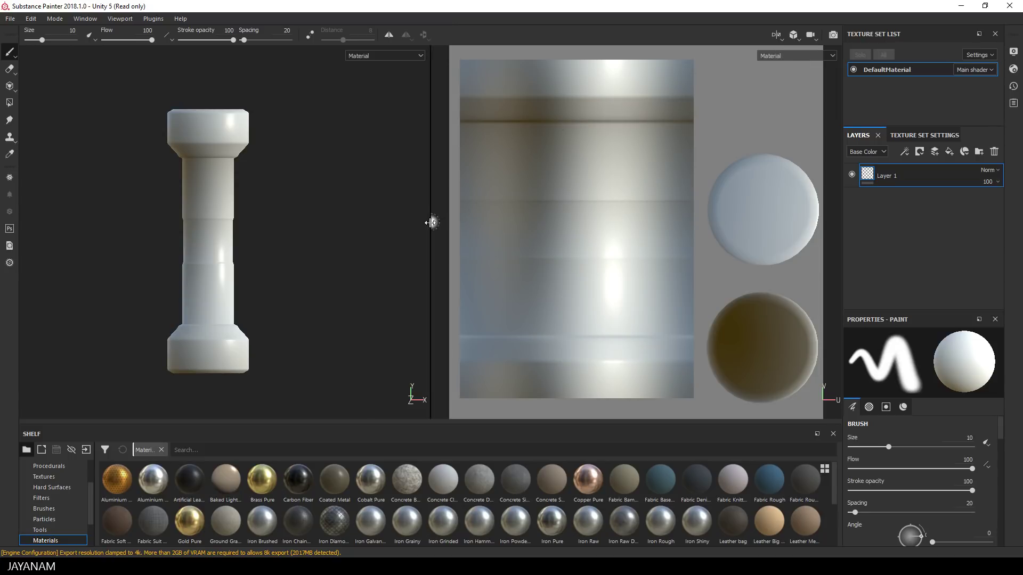
{"action": "left_click_drag", "start_coordinate": [434, 221], "coordinate": [461, 221]}
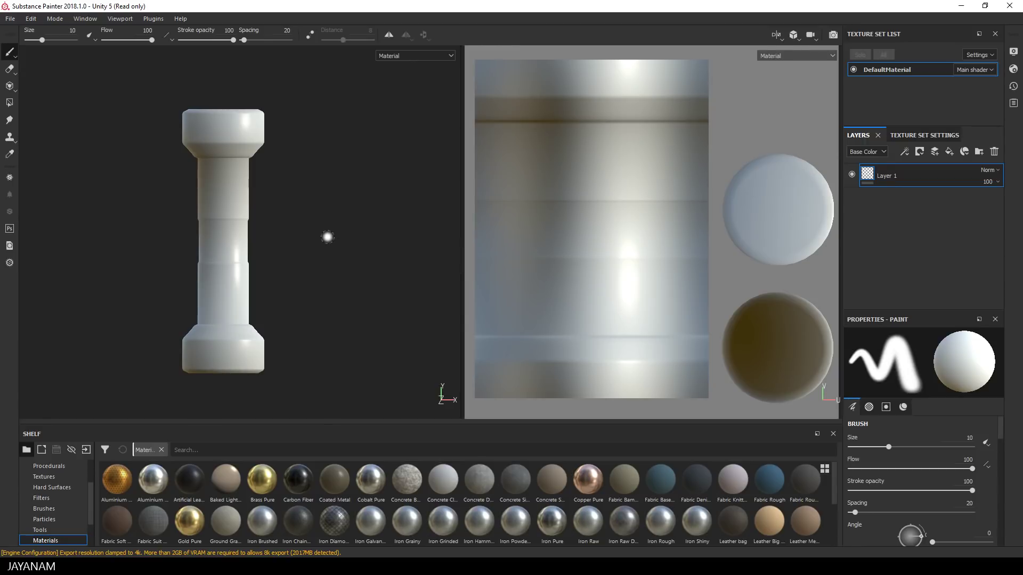
{"action": "scroll", "coordinate": [329, 229], "scroll_direction": "down", "scroll_amount": 2}
{"action": "middle_click_drag", "start_coordinate": [329, 229], "coordinate": [333, 223], "text": "alt"}
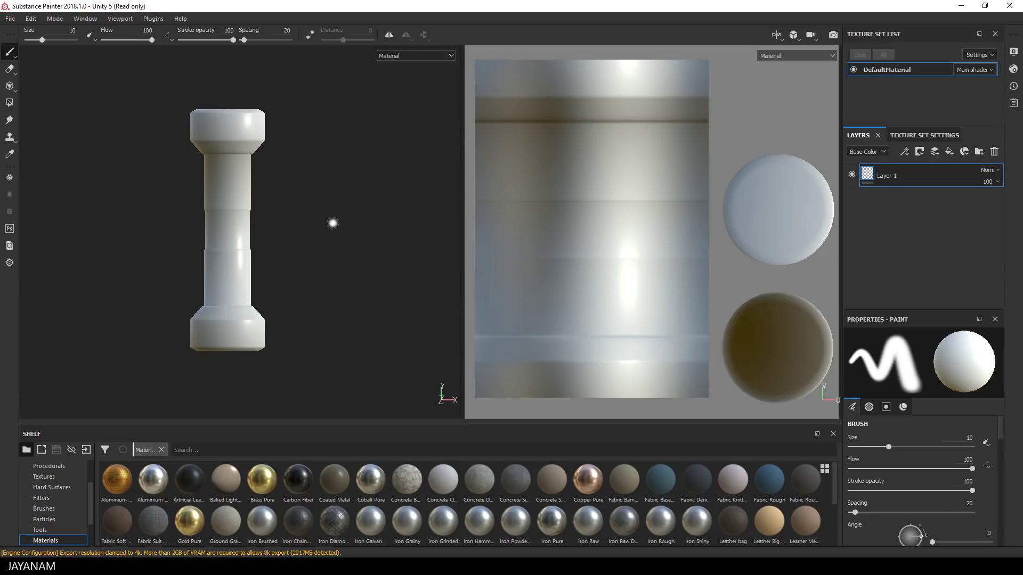
From Texture Set Settings, bake DefaultMaterial mesh maps at 2048 with ID unchecked
{"action": "left_click", "coordinate": [938, 135]}
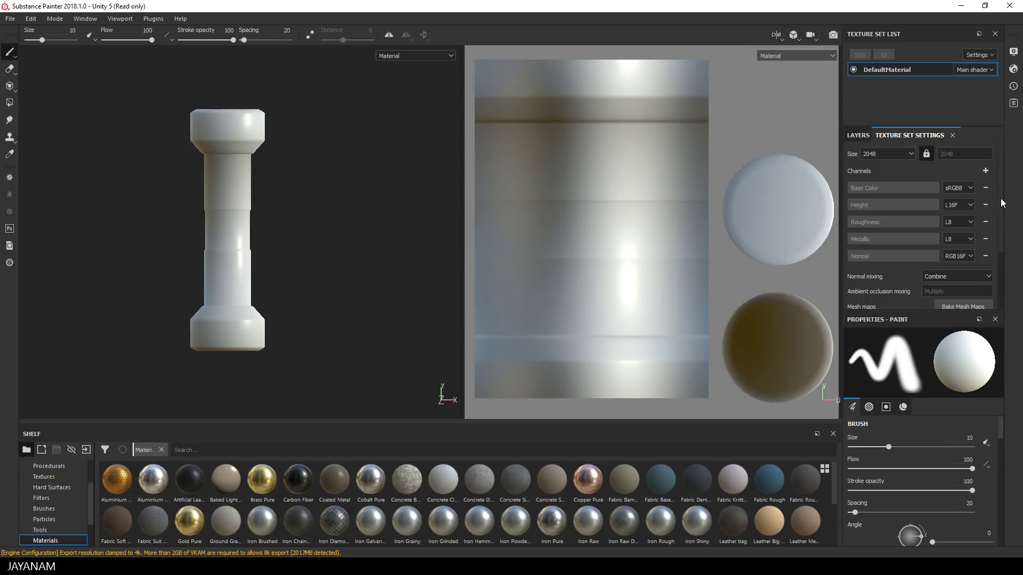
{"action": "left_click_drag", "start_coordinate": [1000, 198], "coordinate": [1002, 253]}
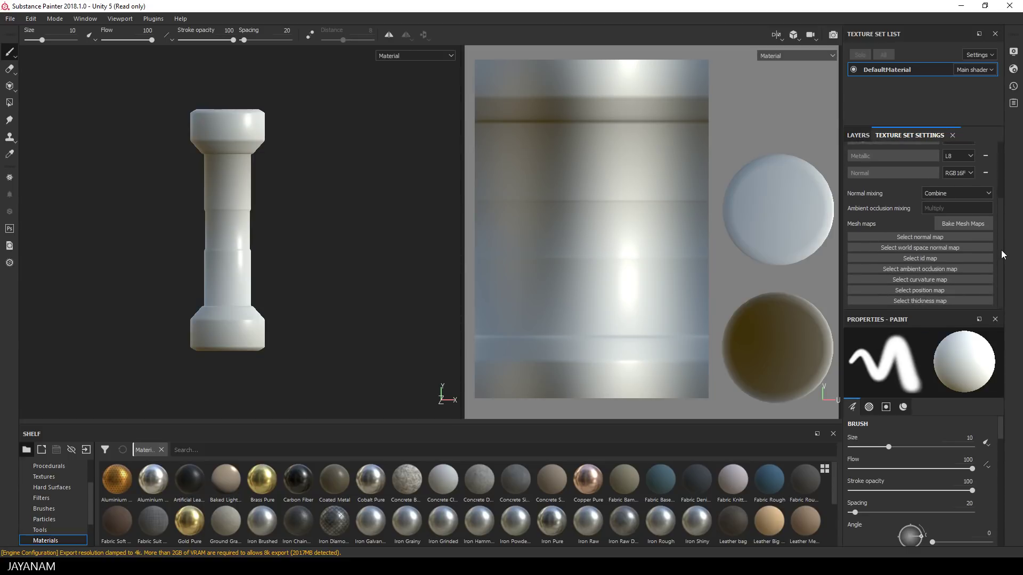
{"action": "left_click", "coordinate": [959, 223]}
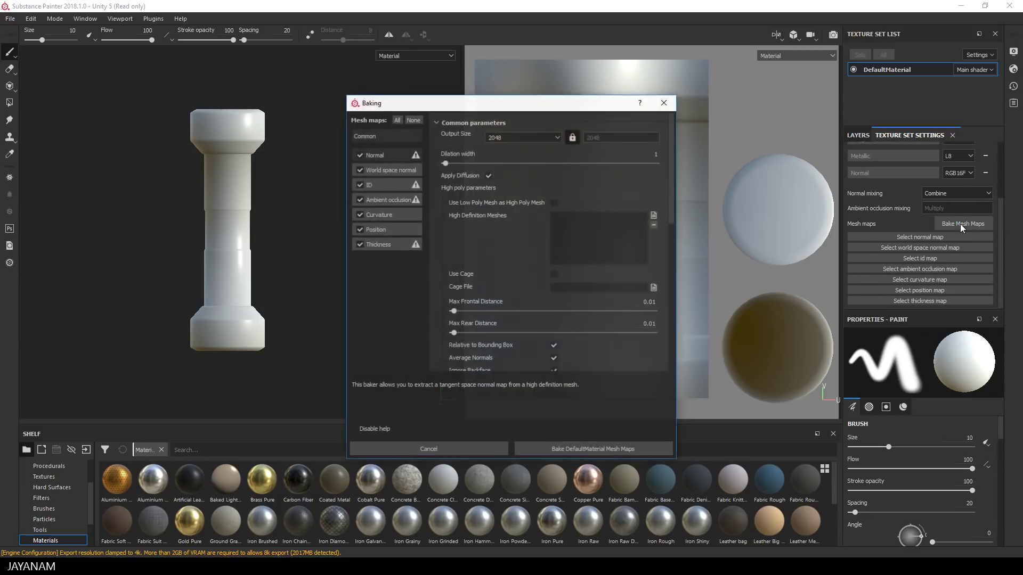
{"action": "left_click", "coordinate": [359, 184]}
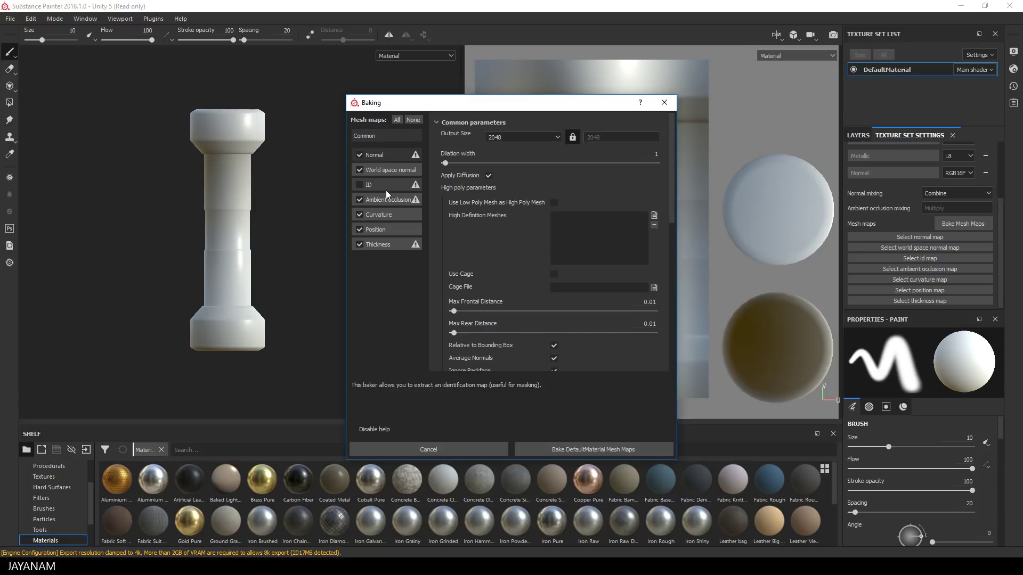
{"action": "left_click", "coordinate": [544, 138]}
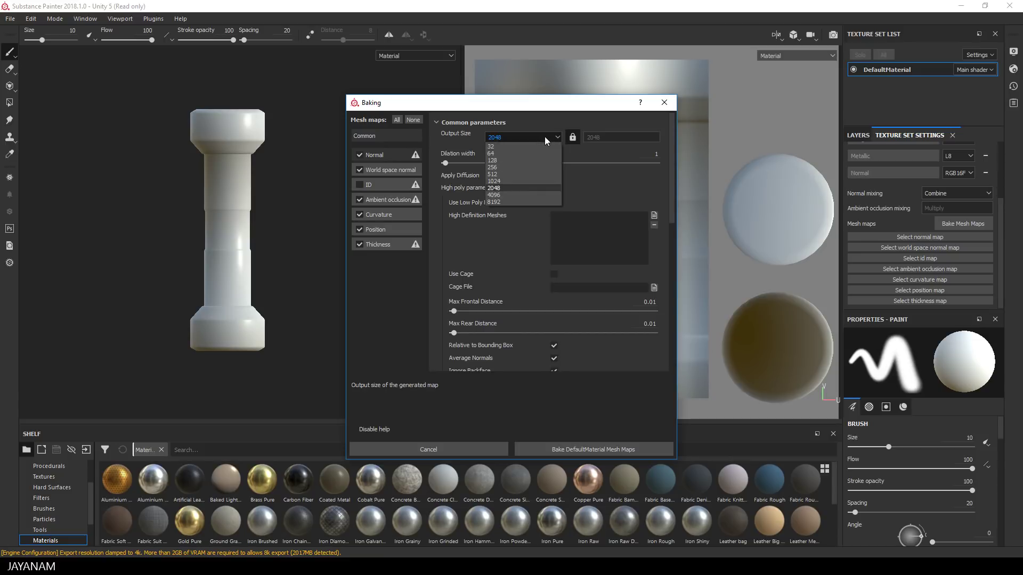
{"action": "left_click", "coordinate": [503, 188]}
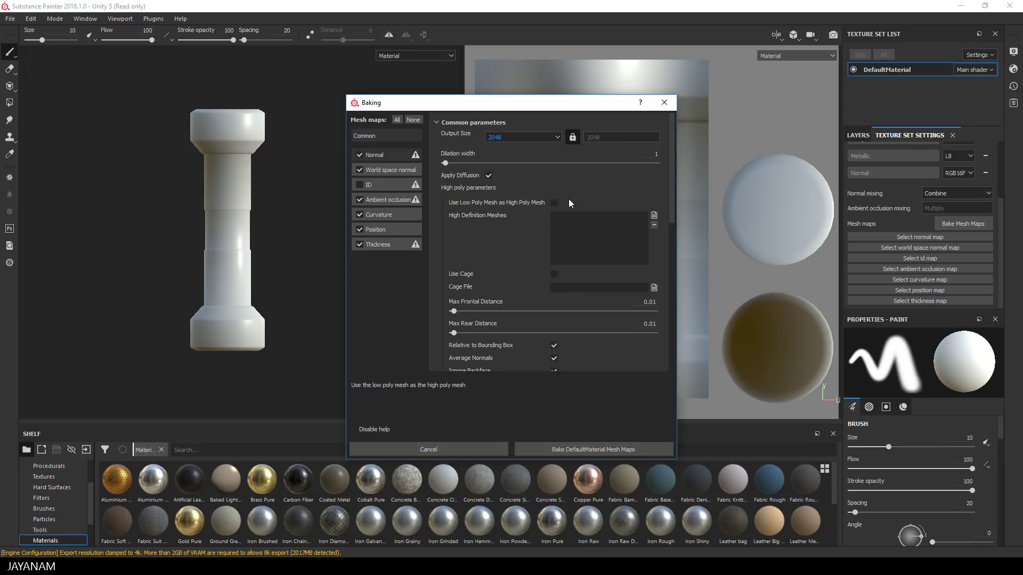
{"action": "left_click", "coordinate": [580, 449]}
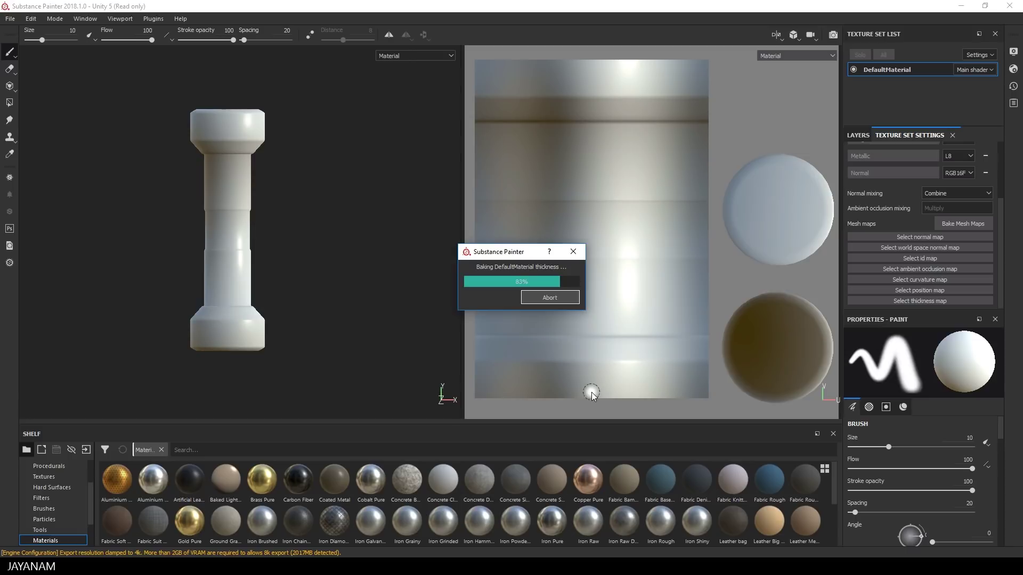
Drop the Iron Raw material from the shelf into the layer stack and inspect the iron cylinder
{"action": "left_click", "coordinate": [859, 137]}
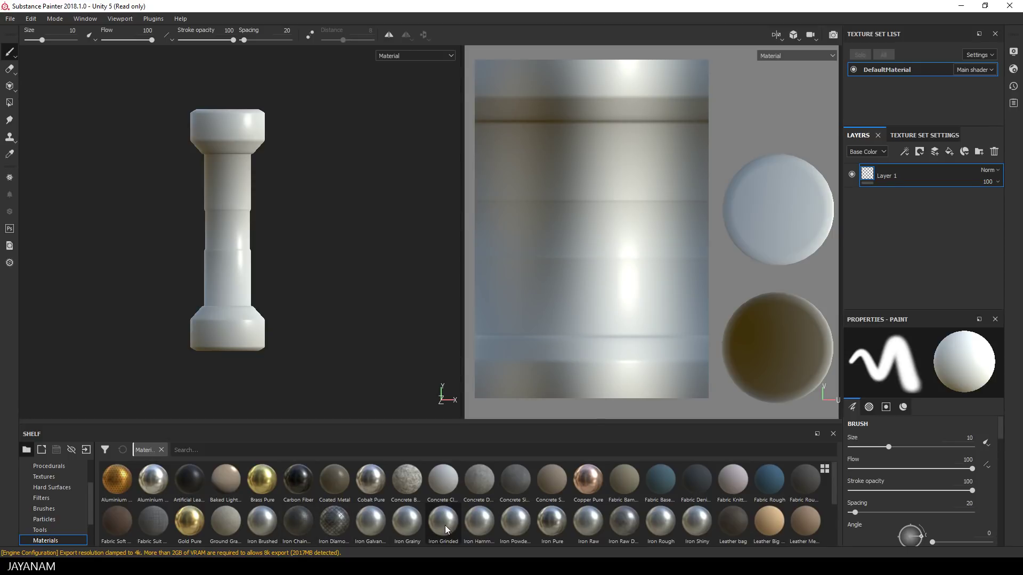
{"action": "mouse_move", "coordinate": [445, 525]}
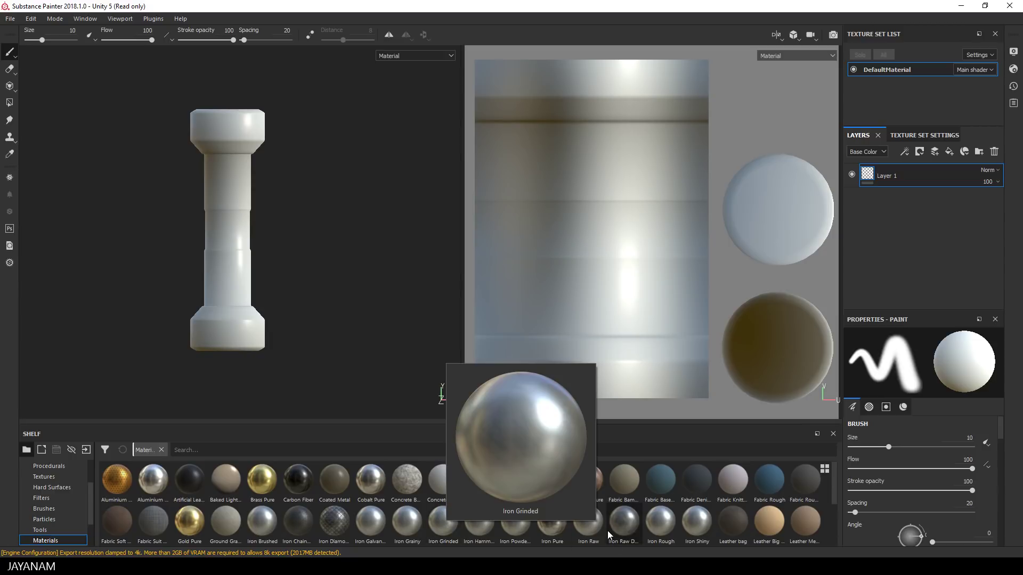
{"action": "mouse_move", "coordinate": [599, 525]}
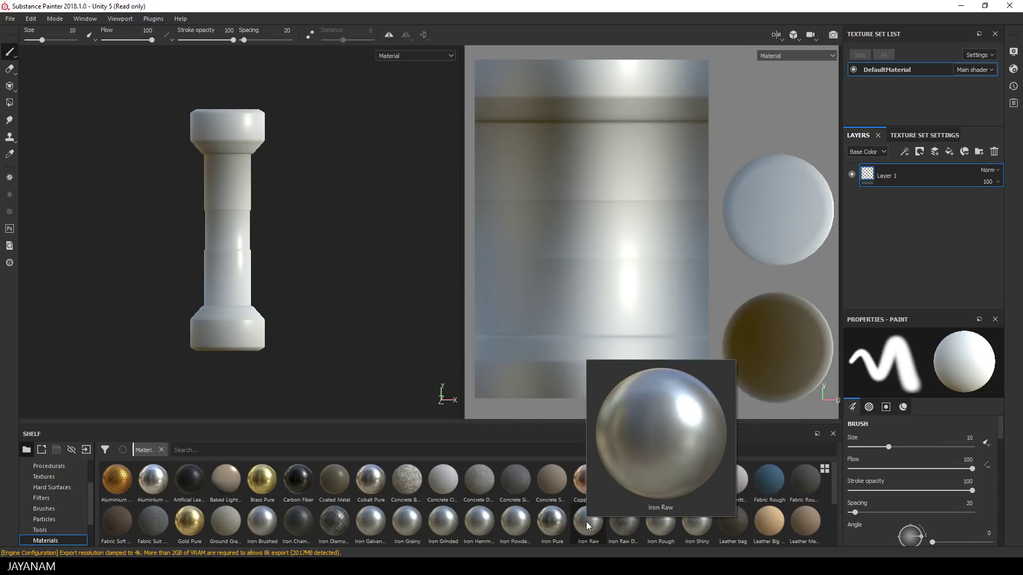
{"action": "mouse_move", "coordinate": [555, 524]}
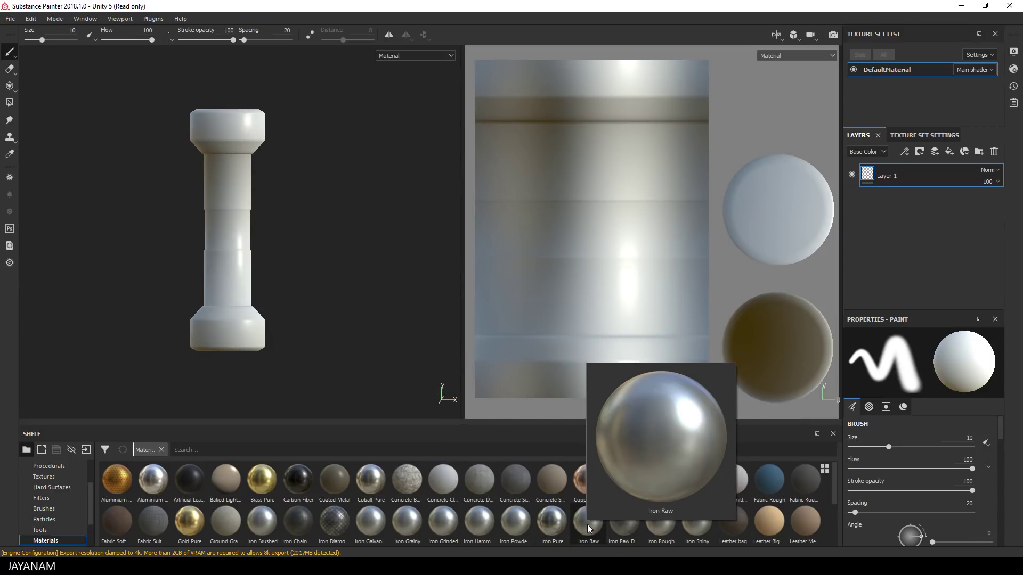
{"action": "left_click_drag", "start_coordinate": [587, 524], "coordinate": [903, 188]}
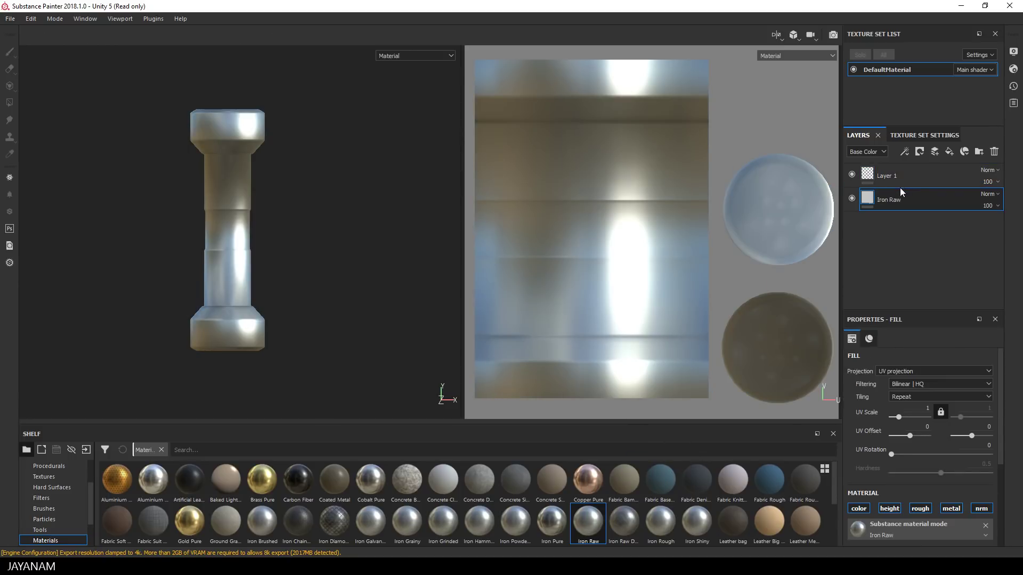
{"action": "left_click_drag", "start_coordinate": [321, 170], "coordinate": [316, 193], "text": "alt"}
{"action": "scroll", "coordinate": [276, 258], "scroll_direction": "down", "scroll_amount": 3}
{"action": "scroll", "coordinate": [276, 259], "scroll_direction": "up", "scroll_amount": 5}
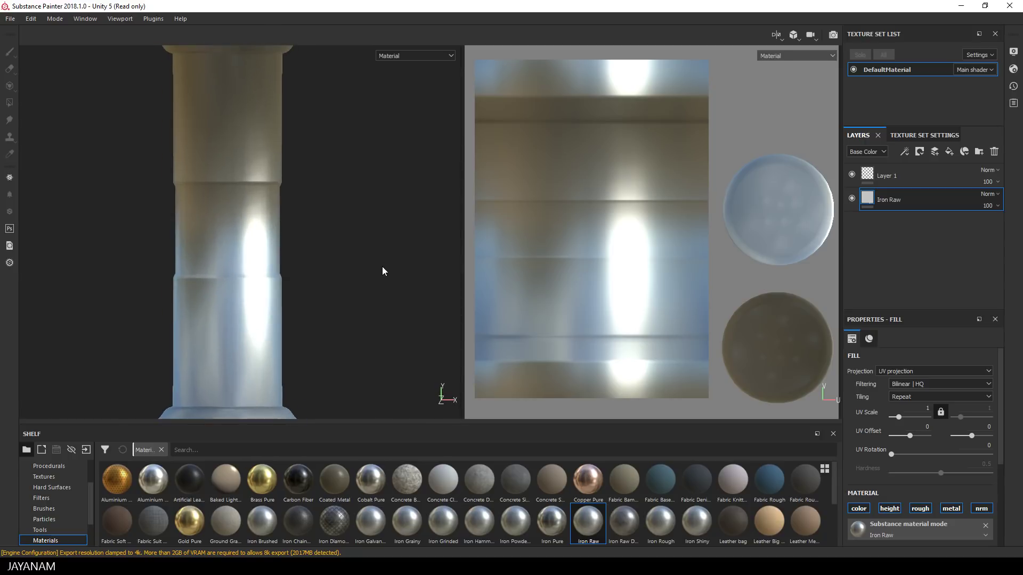
{"action": "scroll", "coordinate": [383, 267], "scroll_direction": "down", "scroll_amount": 5}
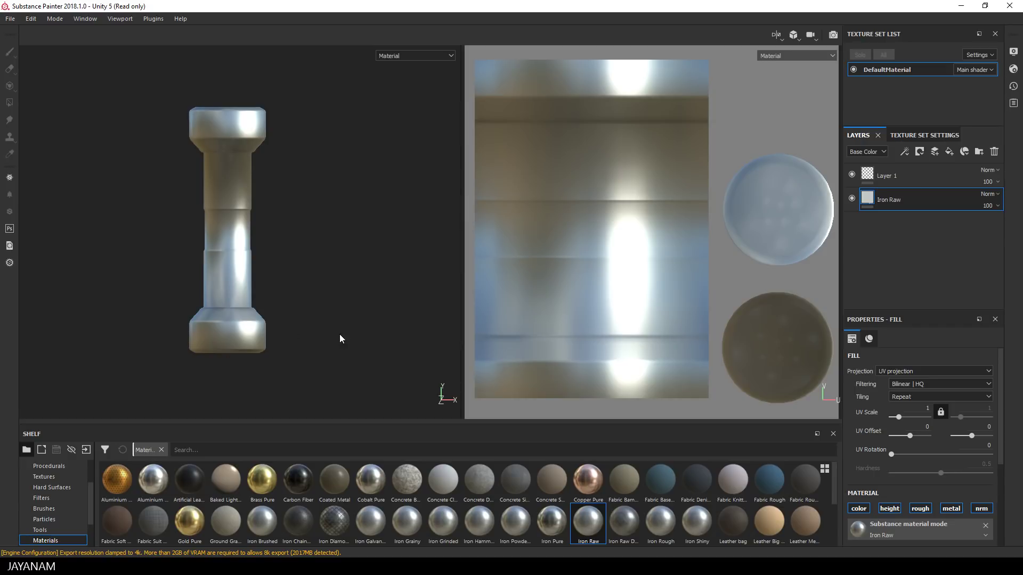
{"action": "scroll", "coordinate": [339, 334], "scroll_direction": "down", "scroll_amount": 1}
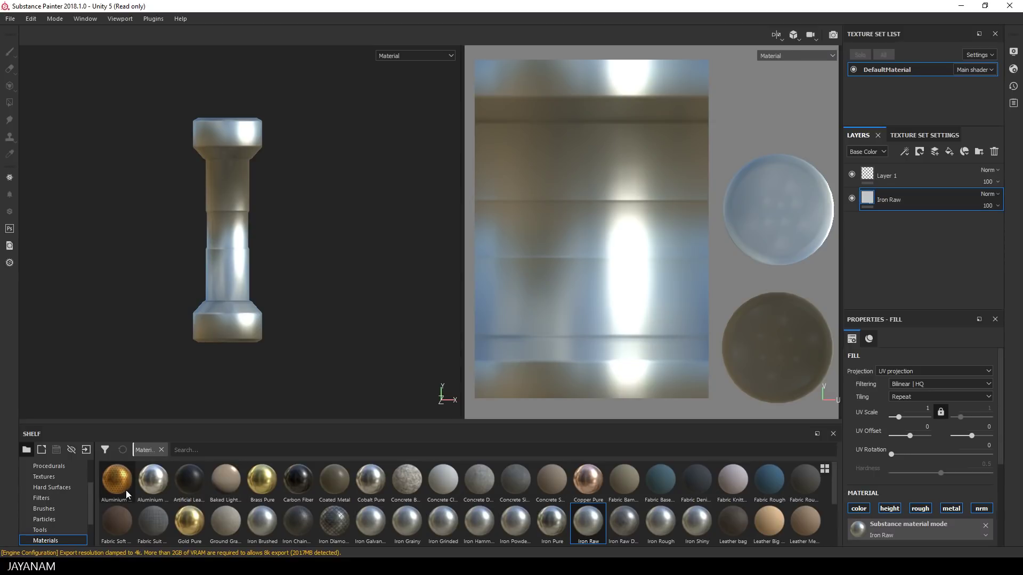
Add an Aluminium Insulator layer above Iron Raw and set its UV Scale to 2.8
{"action": "left_click_drag", "start_coordinate": [116, 480], "coordinate": [906, 181]}
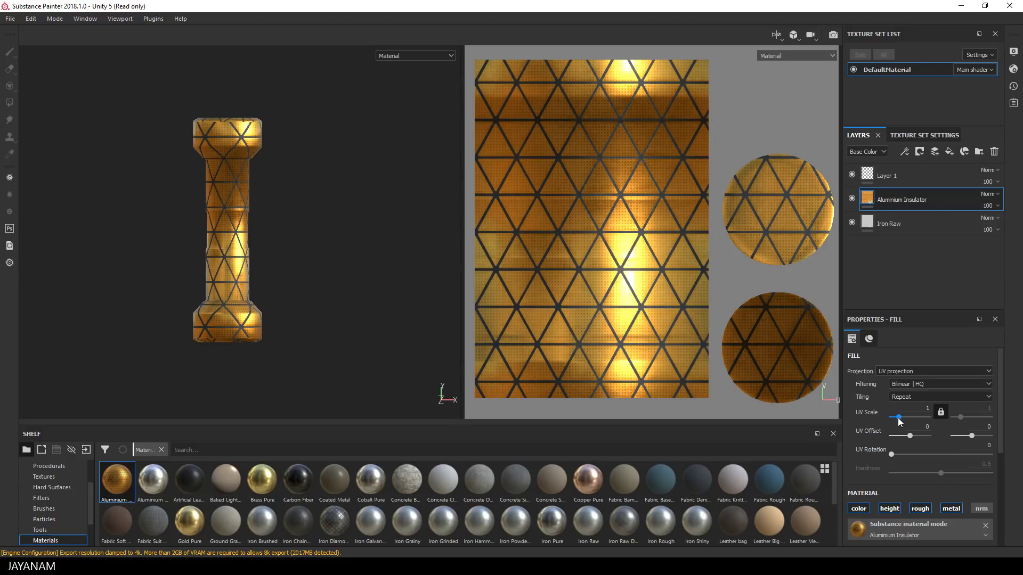
{"action": "left_click_drag", "start_coordinate": [899, 422], "coordinate": [902, 423]}
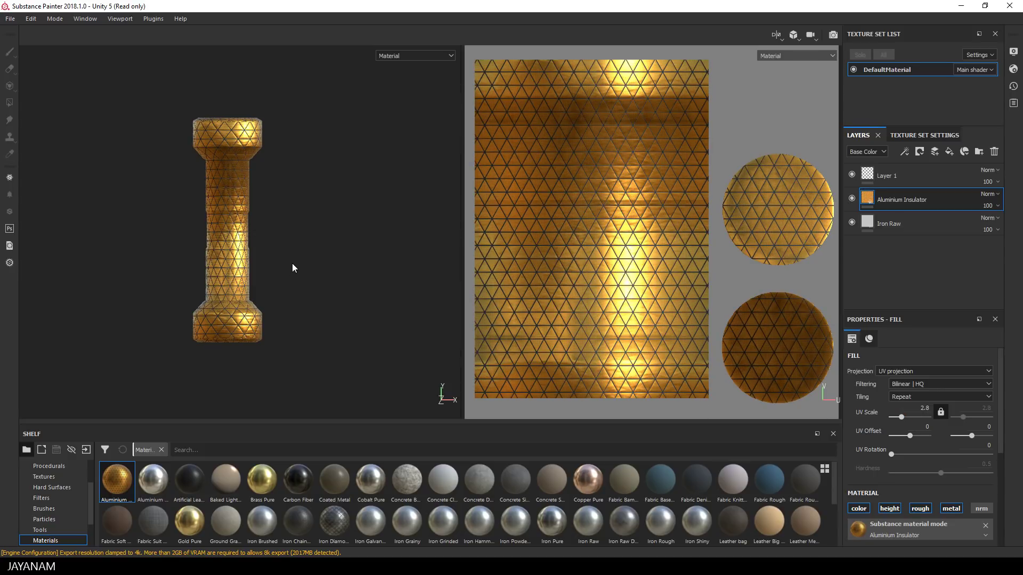
{"action": "mouse_move", "coordinate": [327, 231]}
{"action": "left_mouse_down", "text": "alt"}
{"action": "mouse_move", "coordinate": [304, 289]}
{"action": "mouse_move", "coordinate": [160, 277]}
{"action": "mouse_move", "coordinate": [297, 279]}
{"action": "mouse_move", "coordinate": [312, 304]}
{"action": "mouse_move", "coordinate": [328, 217]}
{"action": "left_mouse_up", "text": "alt"}
Add a black mask to Aluminium Insulator and polygon-fill the middle faces to reveal it
{"action": "right_click", "coordinate": [902, 197]}
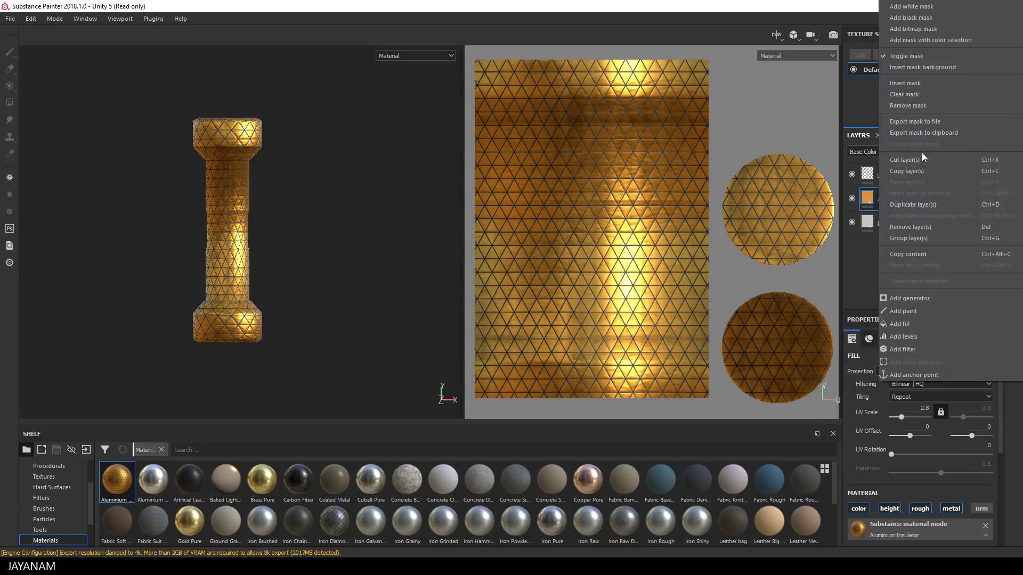
{"action": "left_click", "coordinate": [929, 18]}
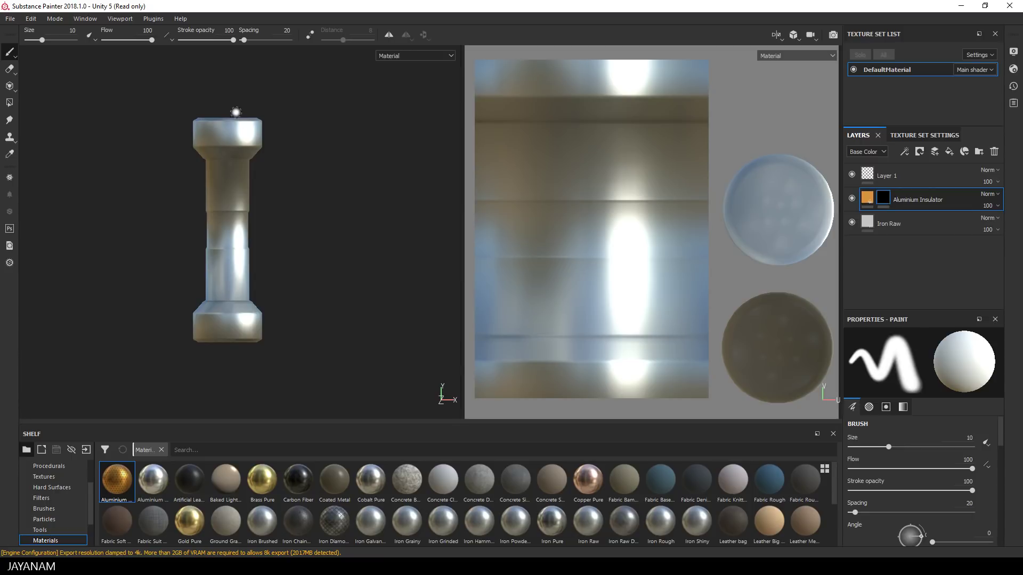
{"action": "left_click", "coordinate": [10, 104]}
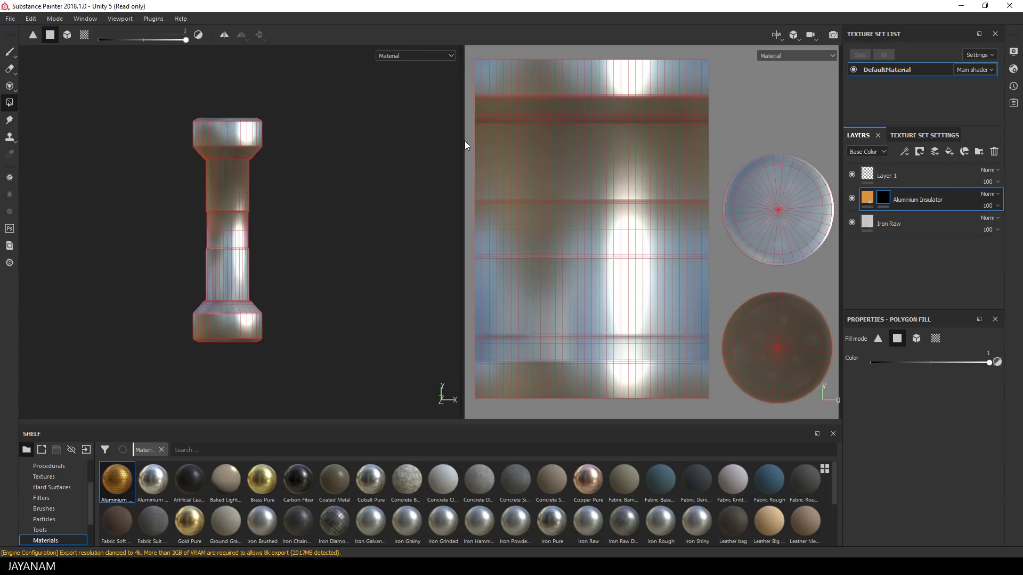
{"action": "left_click_drag", "start_coordinate": [467, 139], "coordinate": [713, 270]}
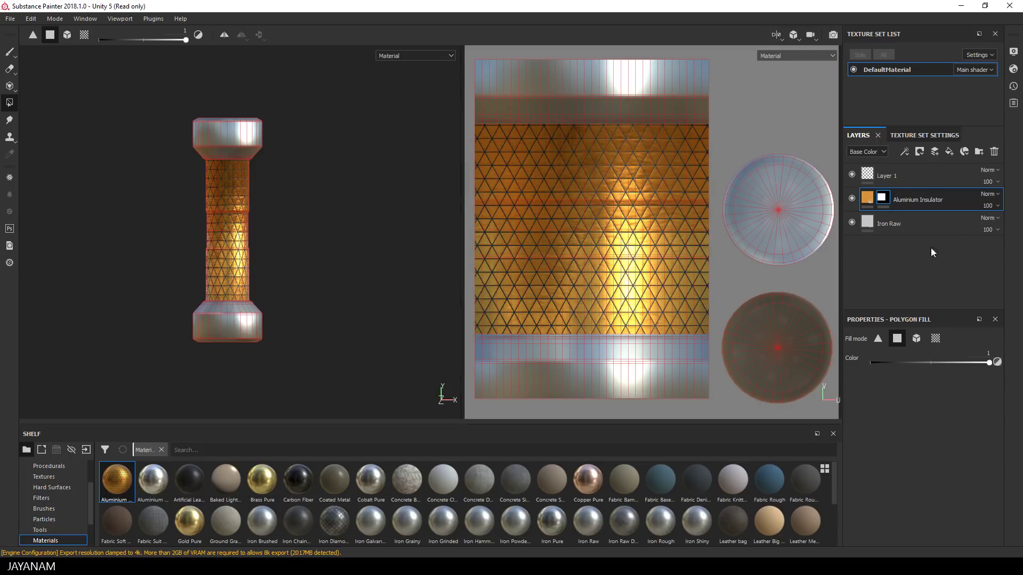
{"action": "mouse_move", "coordinate": [882, 198]}
{"action": "left_click_drag", "start_coordinate": [330, 187], "coordinate": [233, 232], "text": "alt"}
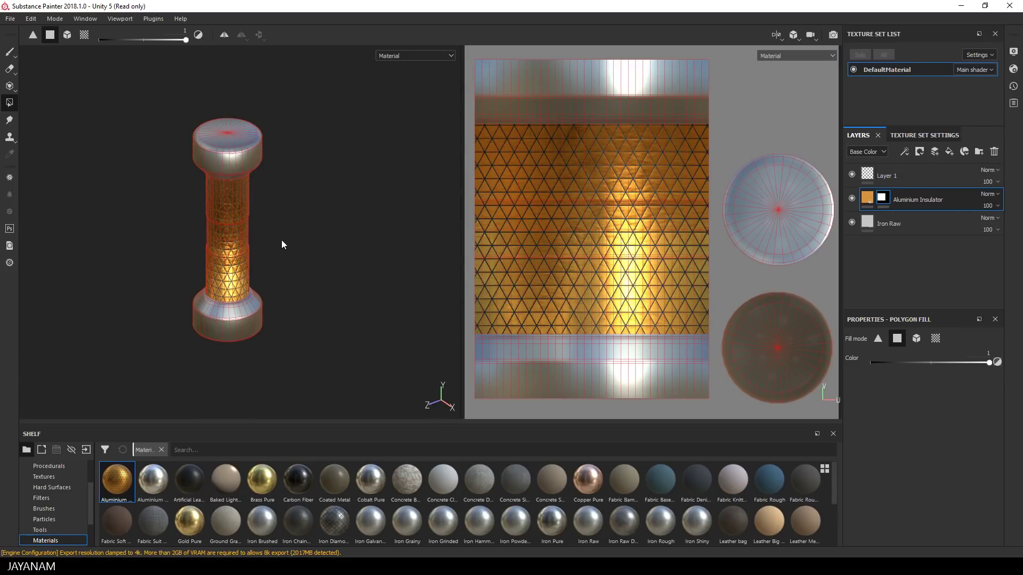
{"action": "scroll", "coordinate": [282, 240], "scroll_direction": "up", "scroll_amount": 3}
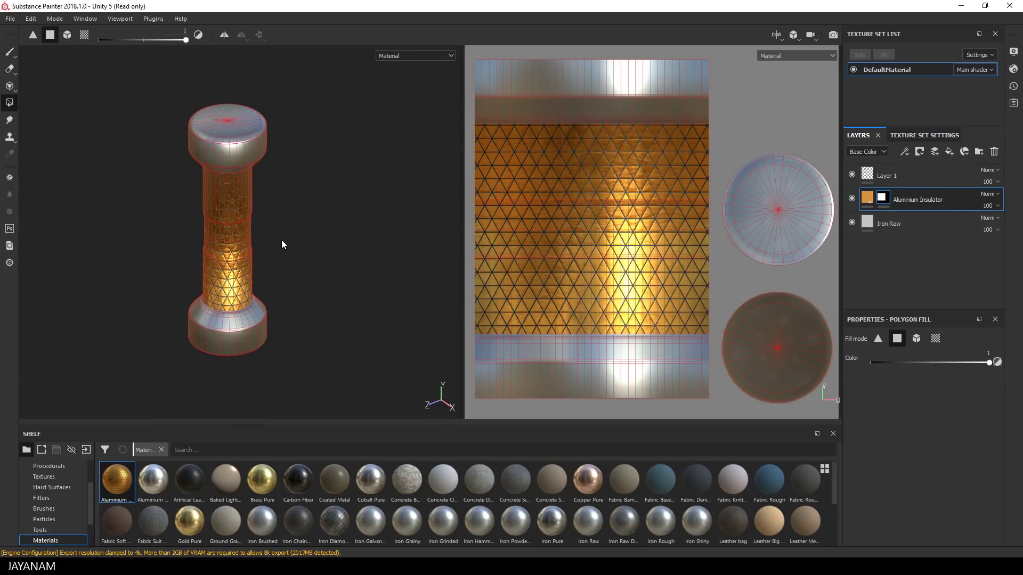
Rotate the environment lighting to check the result, then delete the empty Layer 1
{"action": "left_click", "coordinate": [9, 52]}
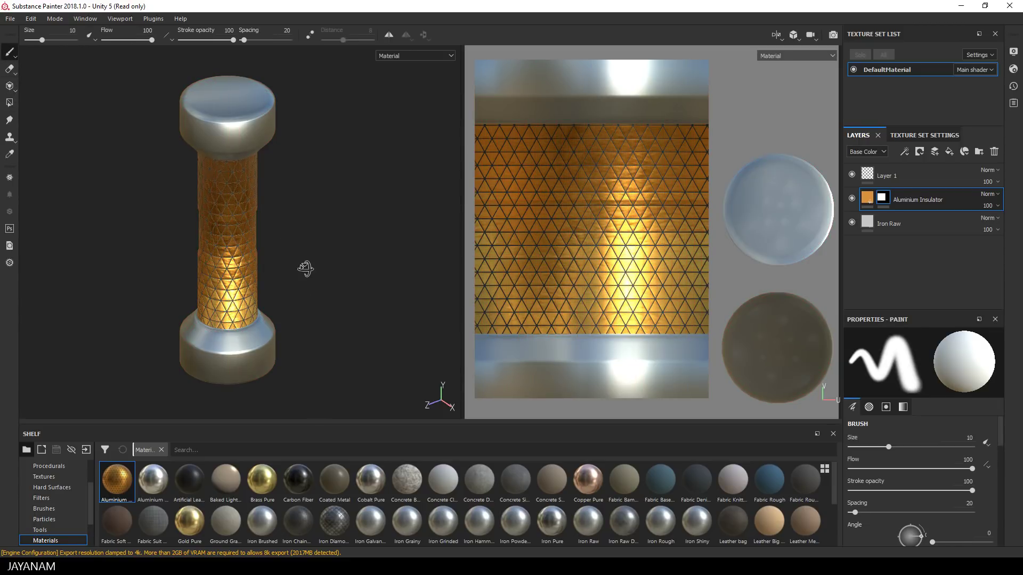
{"action": "left_click_drag", "start_coordinate": [305, 268], "coordinate": [278, 252], "text": "alt"}
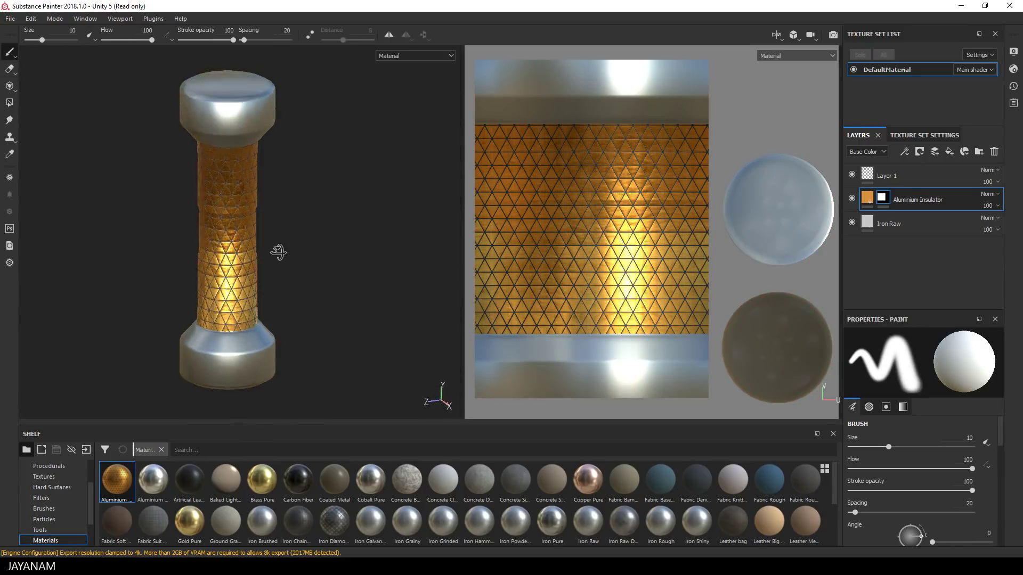
{"action": "key", "text": "shift"}
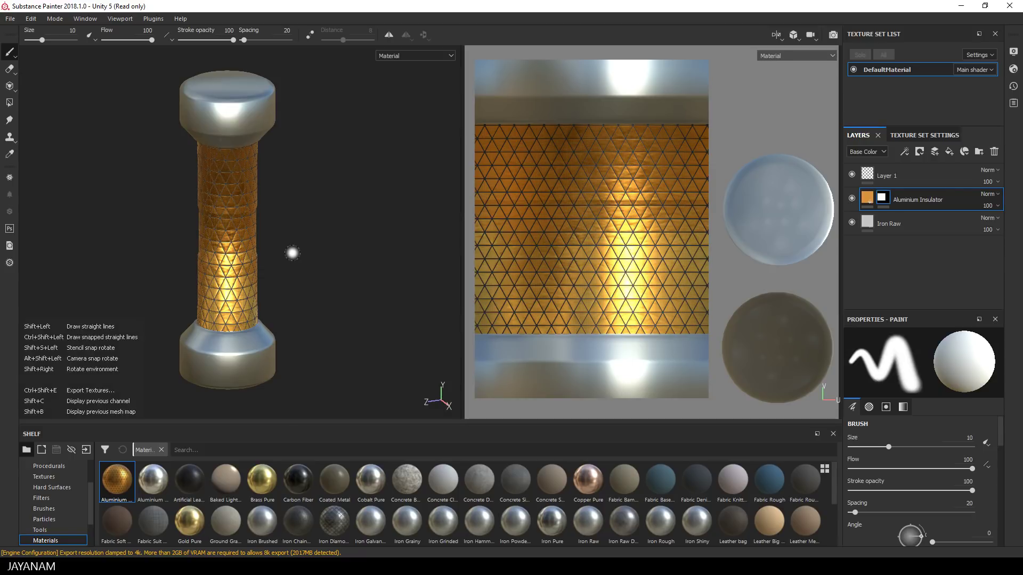
{"action": "mouse_move", "coordinate": [291, 253]}
{"action": "right_mouse_down", "text": "shift"}
{"action": "mouse_move", "coordinate": [340, 238]}
{"action": "mouse_move", "coordinate": [273, 246]}
{"action": "mouse_move", "coordinate": [333, 235]}
{"action": "mouse_move", "coordinate": [277, 242]}
{"action": "mouse_move", "coordinate": [344, 251]}
{"action": "right_mouse_up", "text": "shift"}
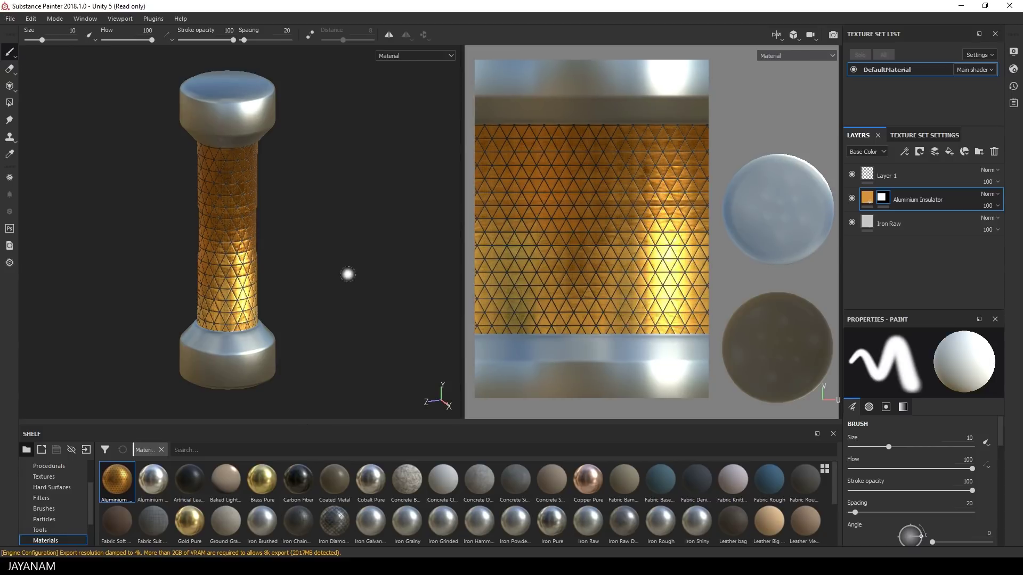
{"action": "left_click_drag", "start_coordinate": [347, 274], "coordinate": [304, 276], "text": "alt"}
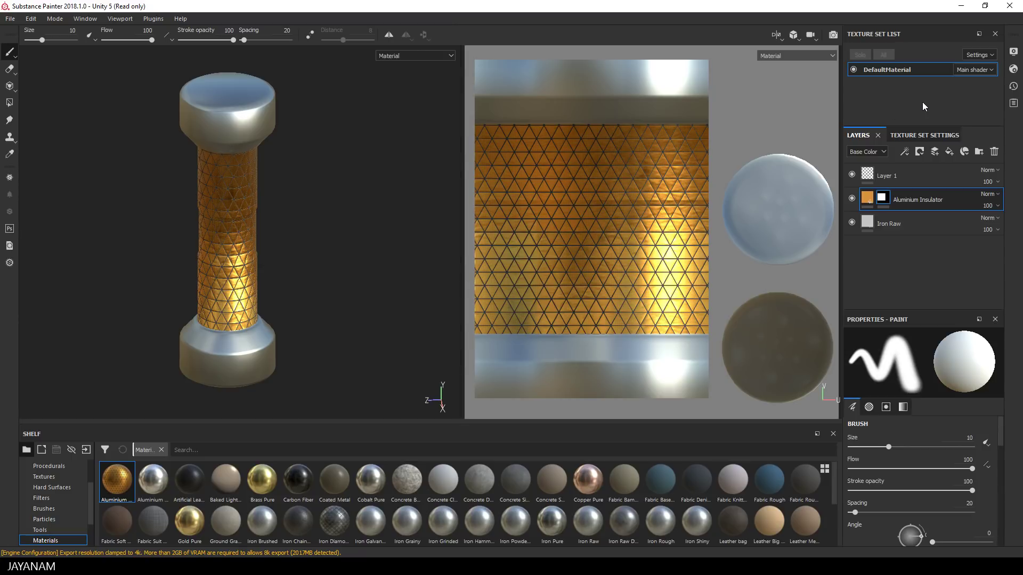
{"action": "left_click", "coordinate": [913, 183]}
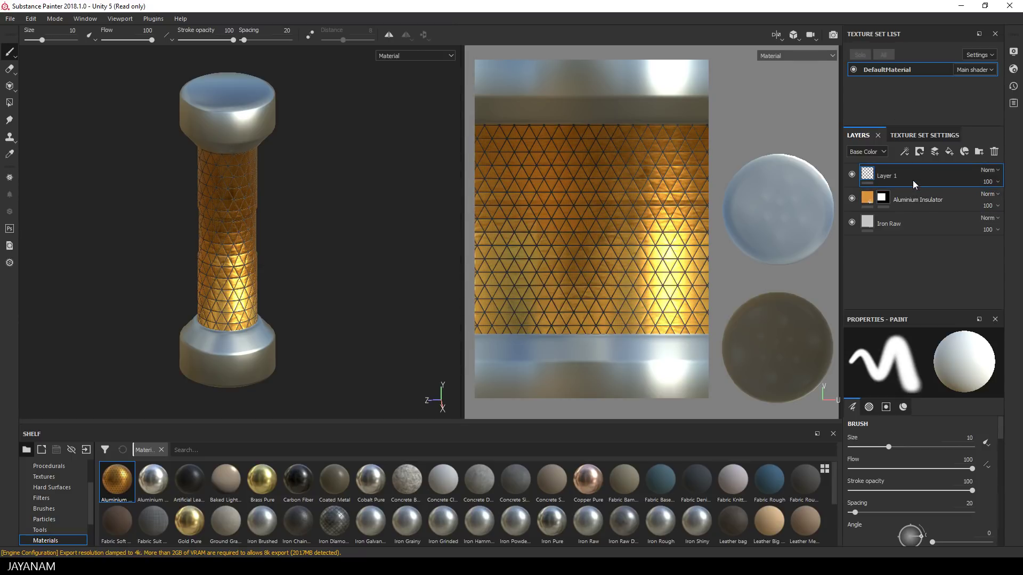
{"action": "key", "text": "Delete"}
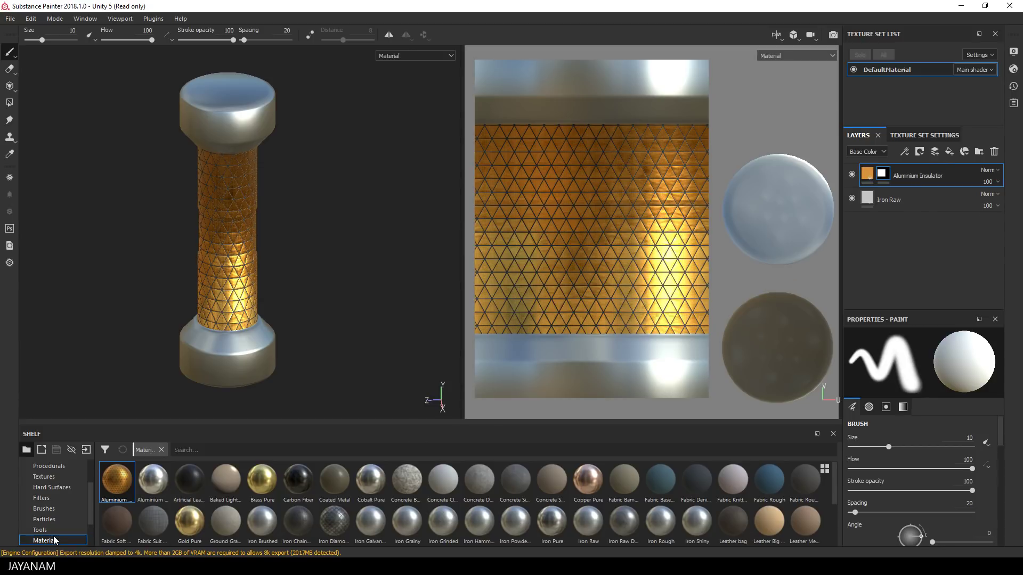
Search smart materials for 'dirt', drop Dirt above Aluminium Insulator and expand its folder
{"action": "scroll", "coordinate": [53, 537], "scroll_direction": "down", "scroll_amount": 1}
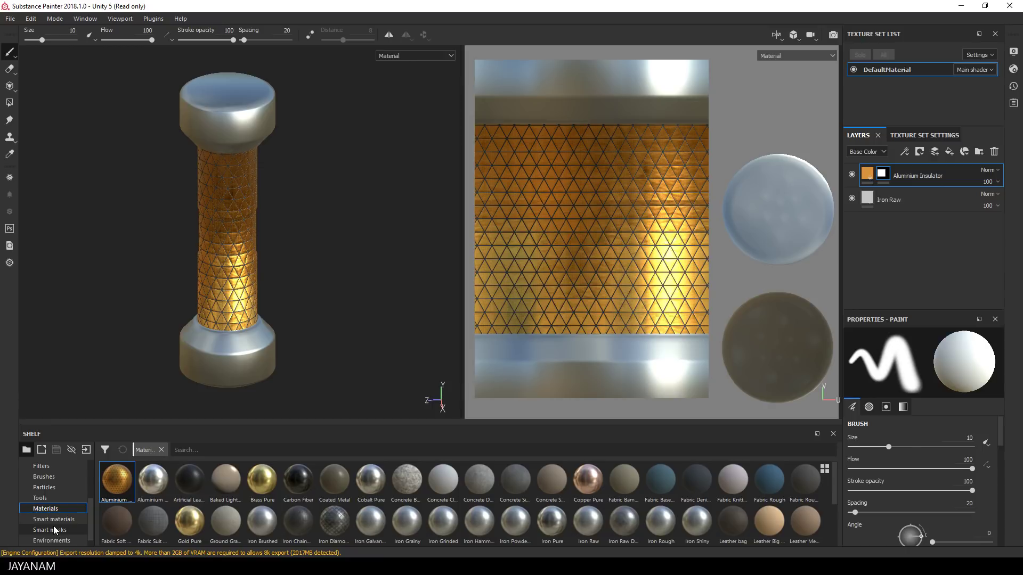
{"action": "left_click", "coordinate": [56, 520]}
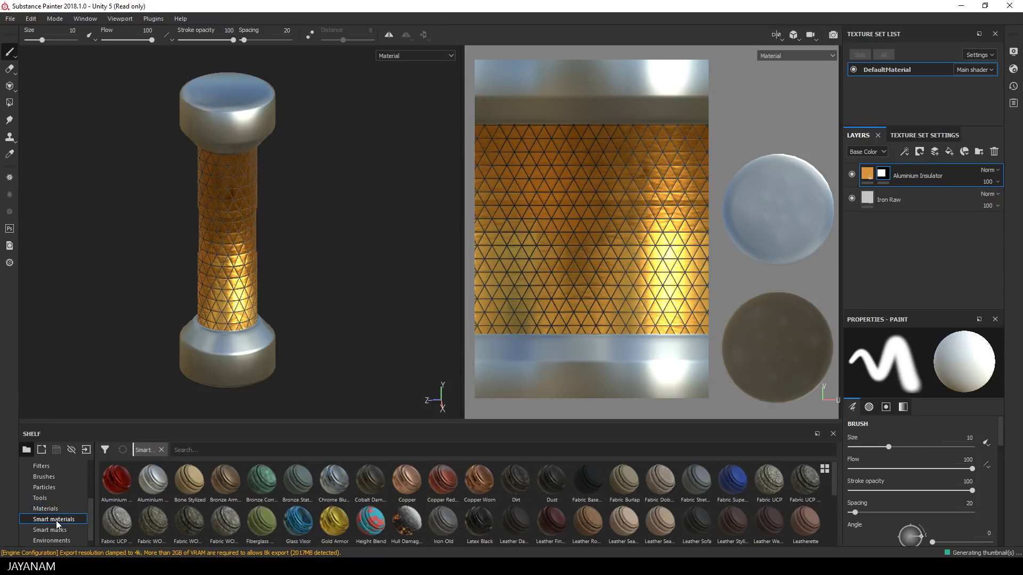
{"action": "left_click", "coordinate": [194, 449]}
{"action": "type", "text": "dirt"}
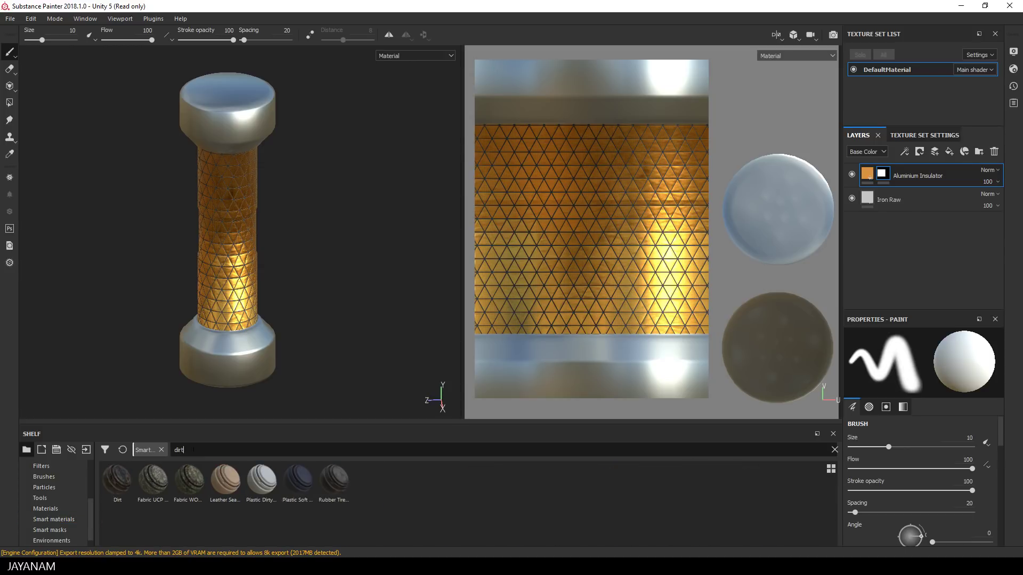
{"action": "left_click", "coordinate": [118, 484]}
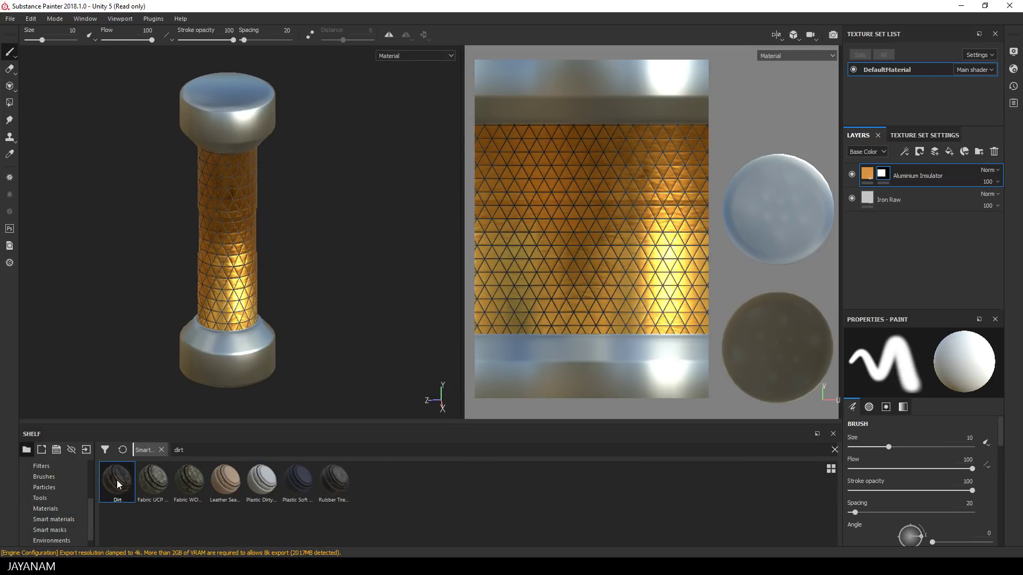
{"action": "left_click_drag", "start_coordinate": [117, 484], "coordinate": [904, 173]}
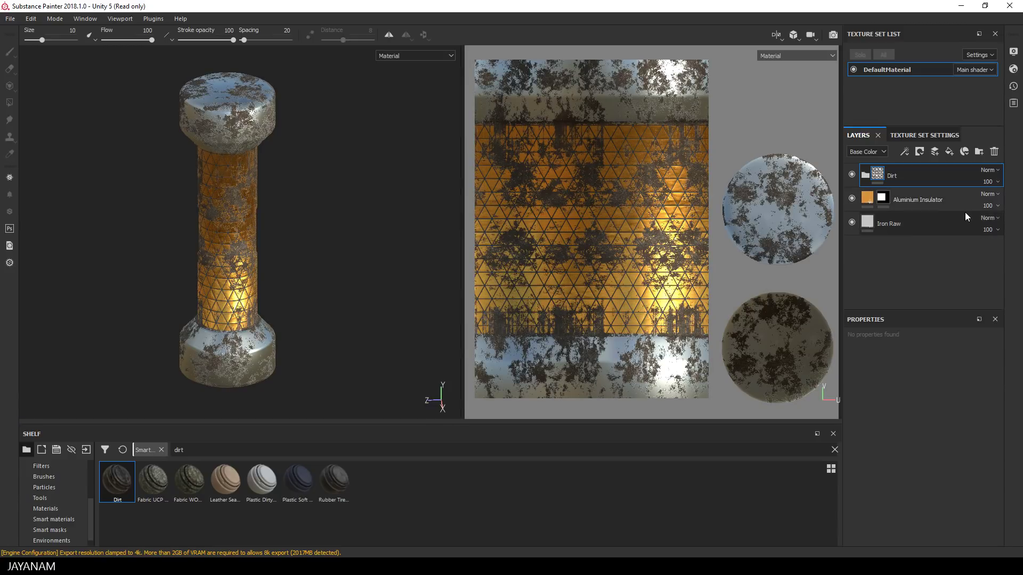
{"action": "left_click", "coordinate": [864, 176]}
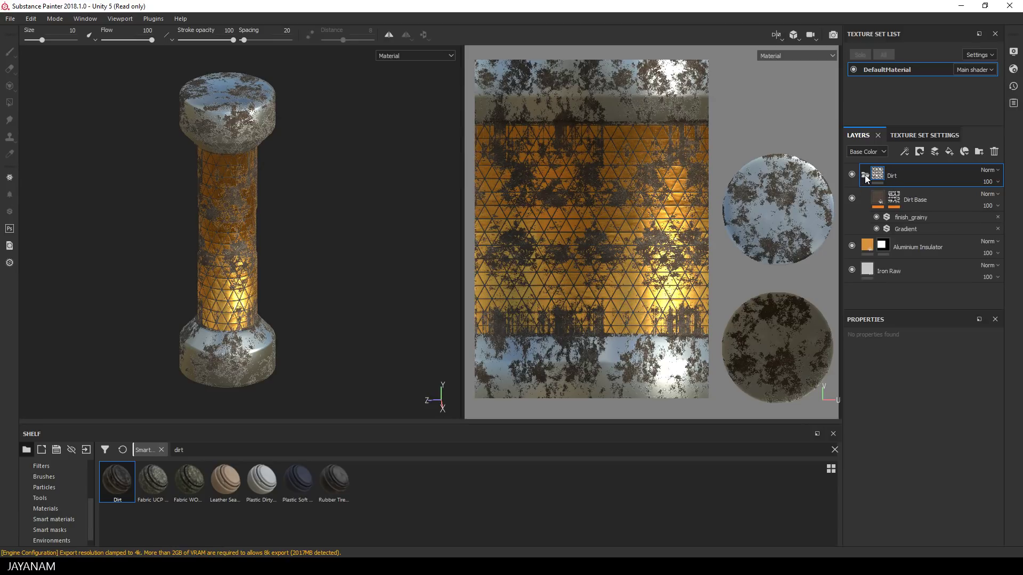
In Dirt Base's mask generator, lower Global Contrast to 0.23, Texture to 0.92 and Texture 2 to 0.37
{"action": "left_click", "coordinate": [894, 199]}
{"action": "left_click", "coordinate": [922, 218]}
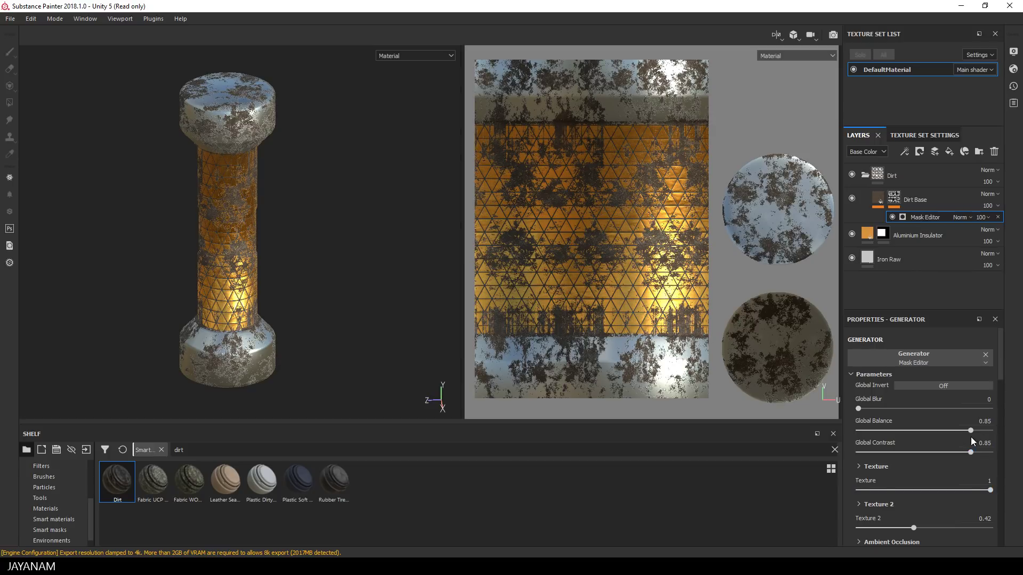
{"action": "left_click_drag", "start_coordinate": [970, 453], "coordinate": [894, 456]}
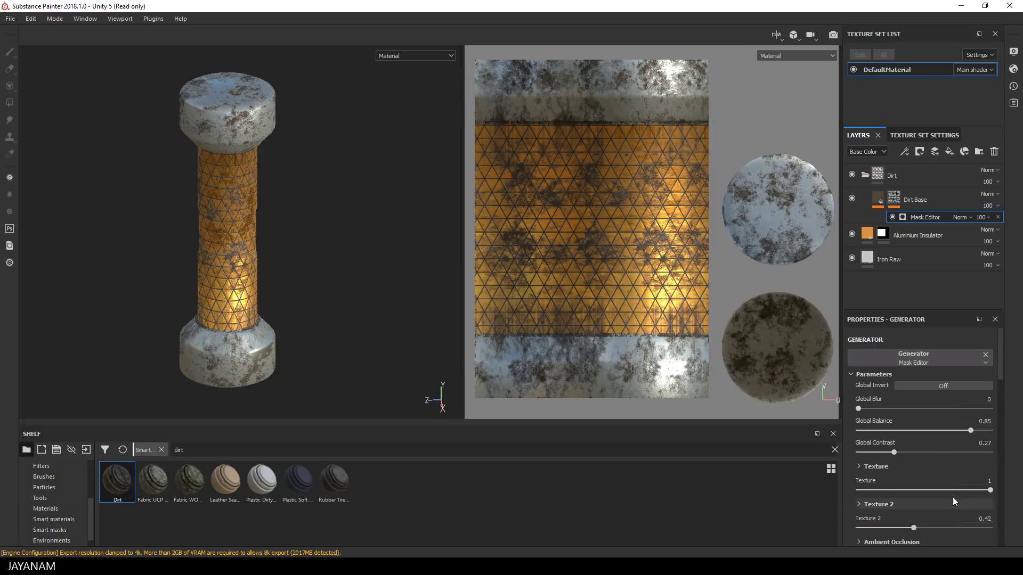
{"action": "left_click_drag", "start_coordinate": [952, 491], "coordinate": [988, 491]}
{"action": "mouse_move", "coordinate": [914, 529]}
{"action": "left_mouse_down"}
{"action": "mouse_move", "coordinate": [898, 528]}
{"action": "mouse_move", "coordinate": [906, 525]}
{"action": "left_mouse_up"}
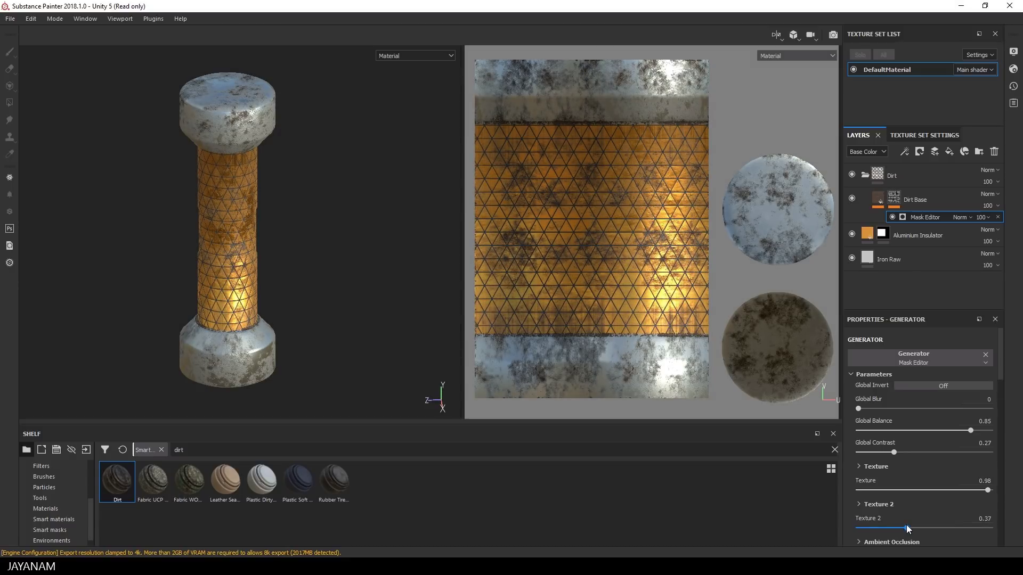
{"action": "mouse_move", "coordinate": [988, 490]}
{"action": "left_mouse_down"}
{"action": "mouse_move", "coordinate": [899, 494]}
{"action": "mouse_move", "coordinate": [974, 491]}
{"action": "left_mouse_up"}
{"action": "left_click_drag", "start_coordinate": [894, 451], "coordinate": [890, 453]}
Reduce the dirt mask's Curvature influence to 0.57
{"action": "left_click_drag", "start_coordinate": [1001, 371], "coordinate": [999, 410]}
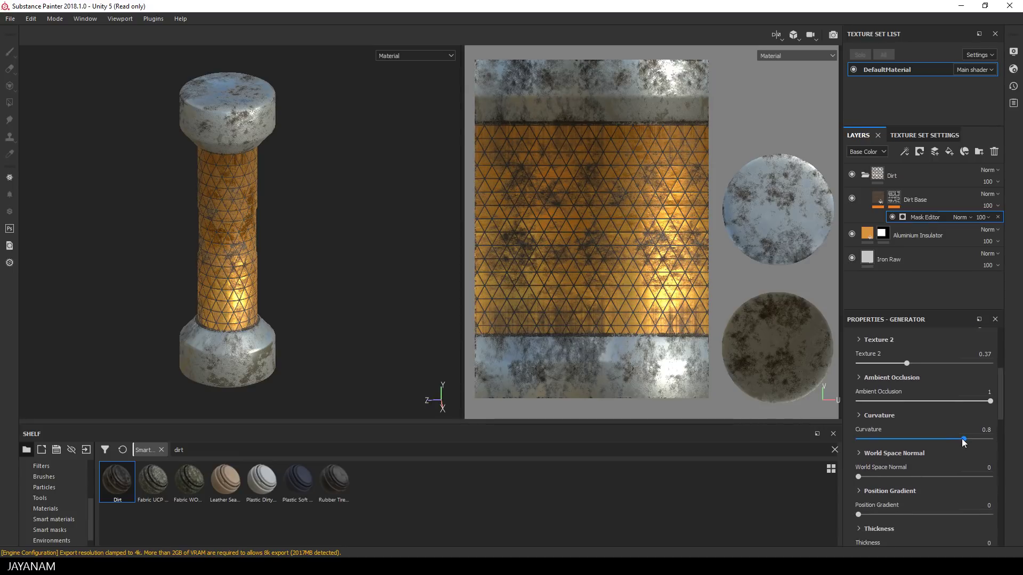
{"action": "left_click_drag", "start_coordinate": [964, 442], "coordinate": [934, 441]}
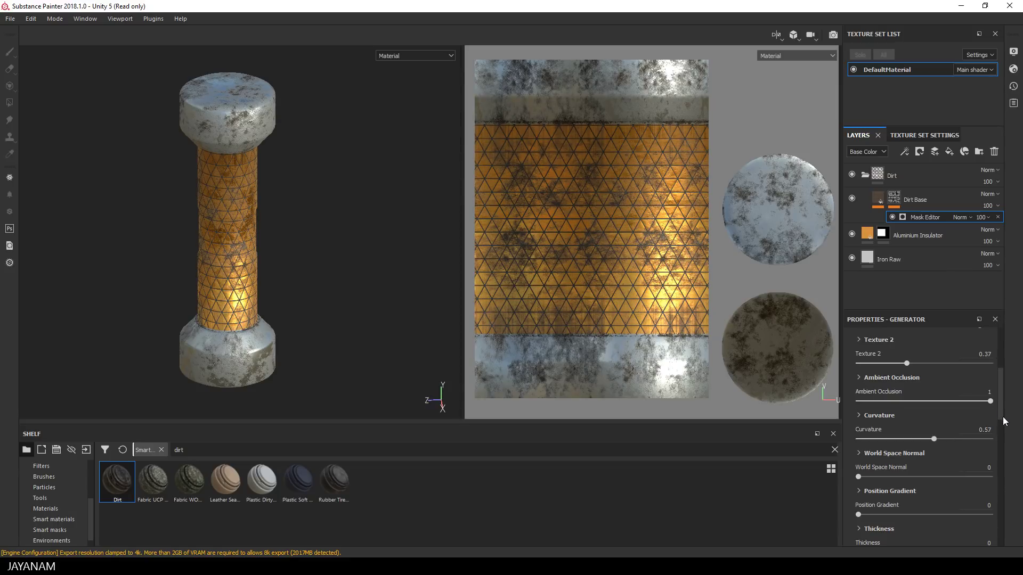
{"action": "left_click_drag", "start_coordinate": [999, 412], "coordinate": [995, 454]}
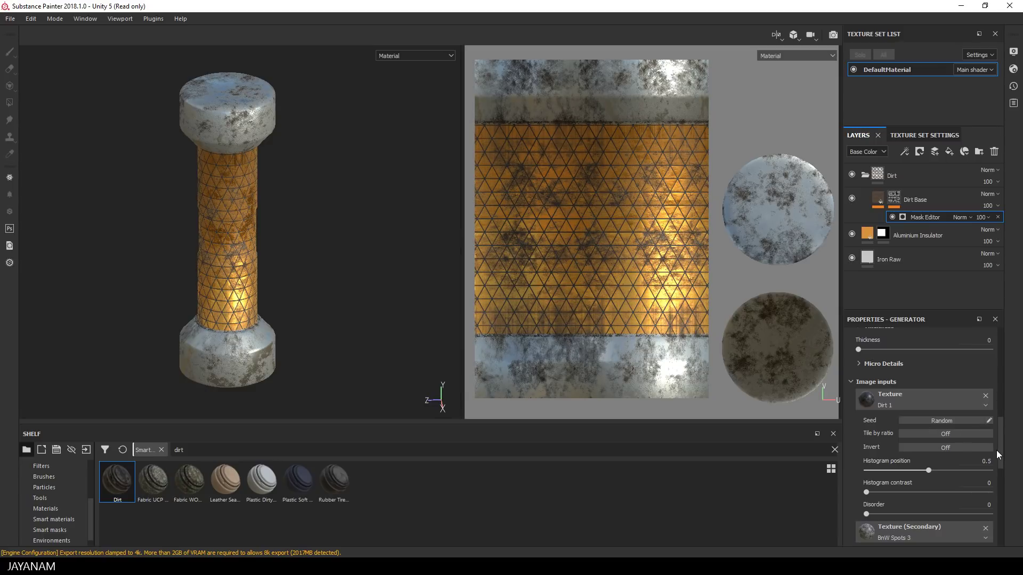
{"action": "left_click_drag", "start_coordinate": [1001, 428], "coordinate": [1000, 372]}
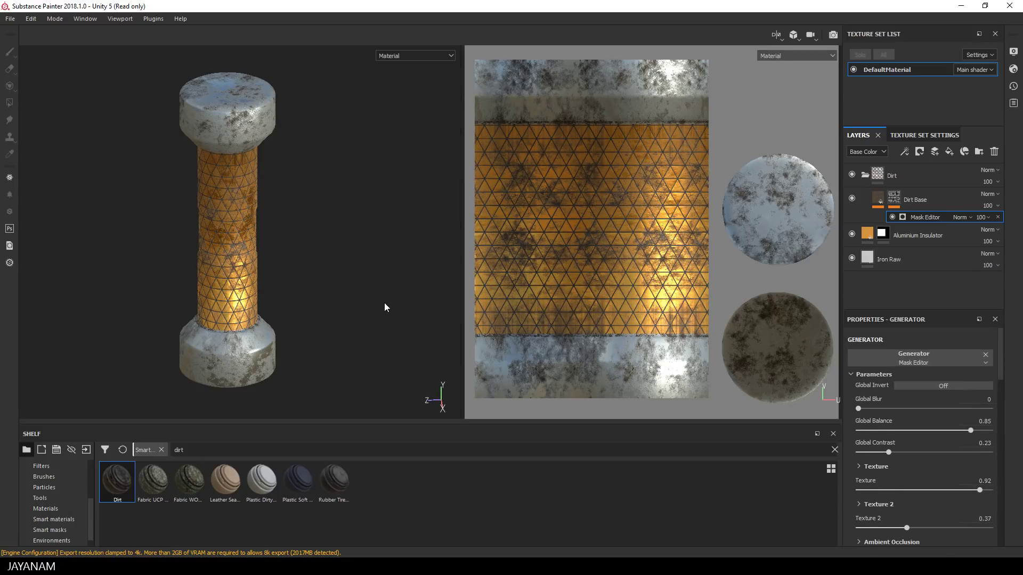
{"action": "mouse_move", "coordinate": [384, 304]}
{"action": "left_mouse_down", "text": "alt"}
{"action": "mouse_move", "coordinate": [365, 282]}
{"action": "mouse_move", "coordinate": [376, 233]}
{"action": "mouse_move", "coordinate": [346, 277]}
{"action": "left_mouse_up", "text": "alt"}
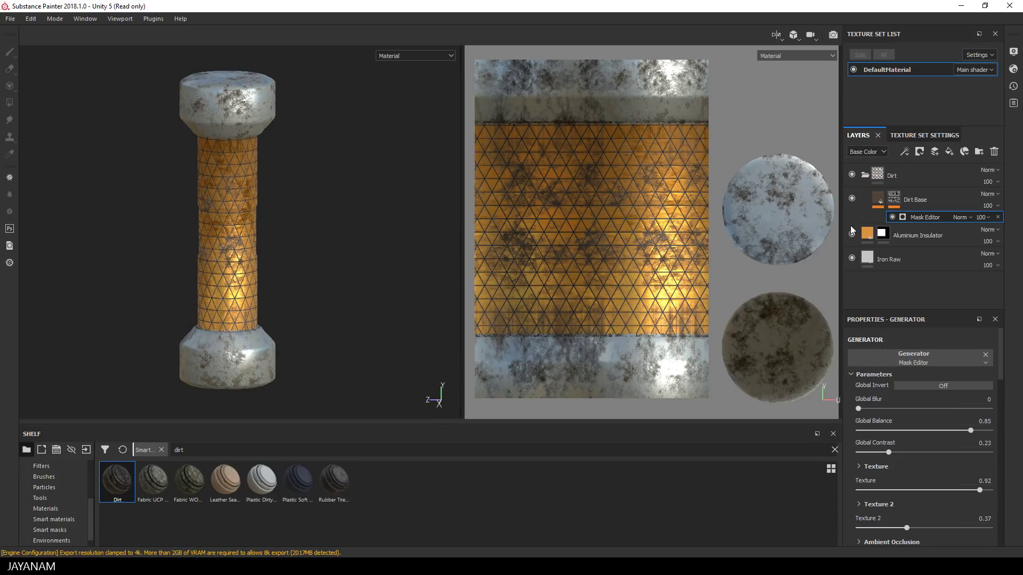
Add a black mask to the Dirt group so all the dirt is hidden
{"action": "left_click", "coordinate": [912, 176]}
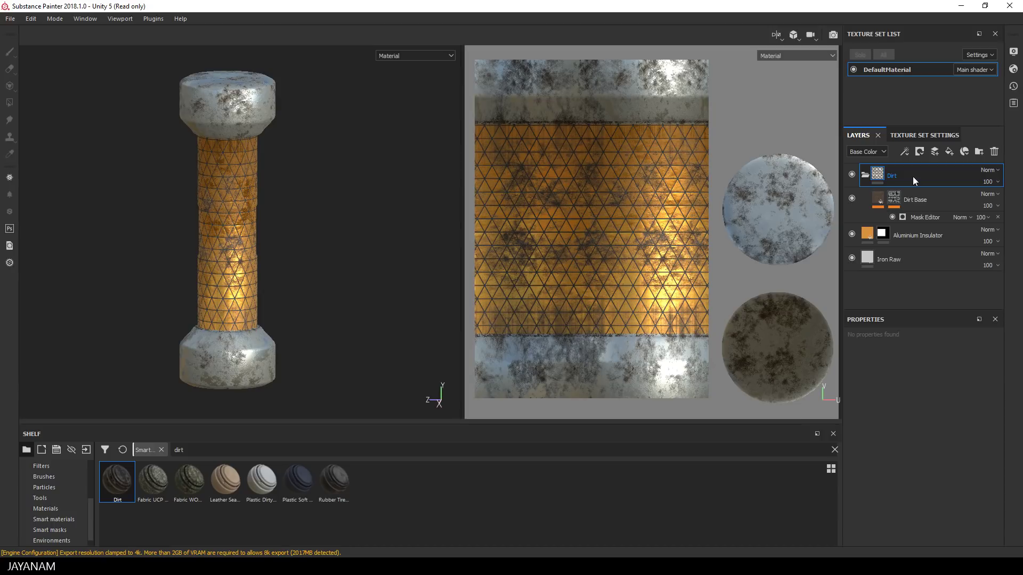
{"action": "right_click", "coordinate": [912, 177]}
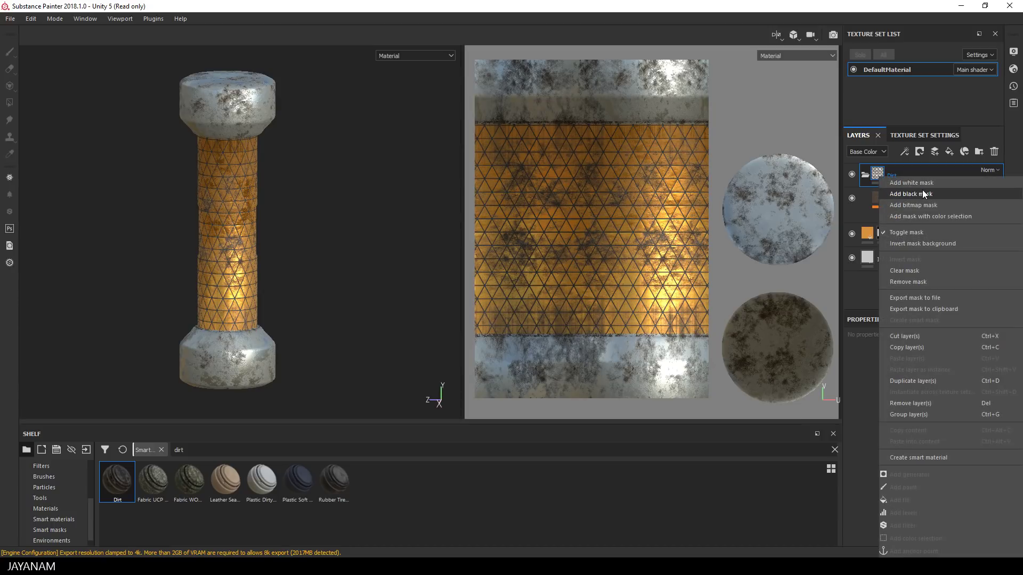
{"action": "left_click", "coordinate": [922, 190]}
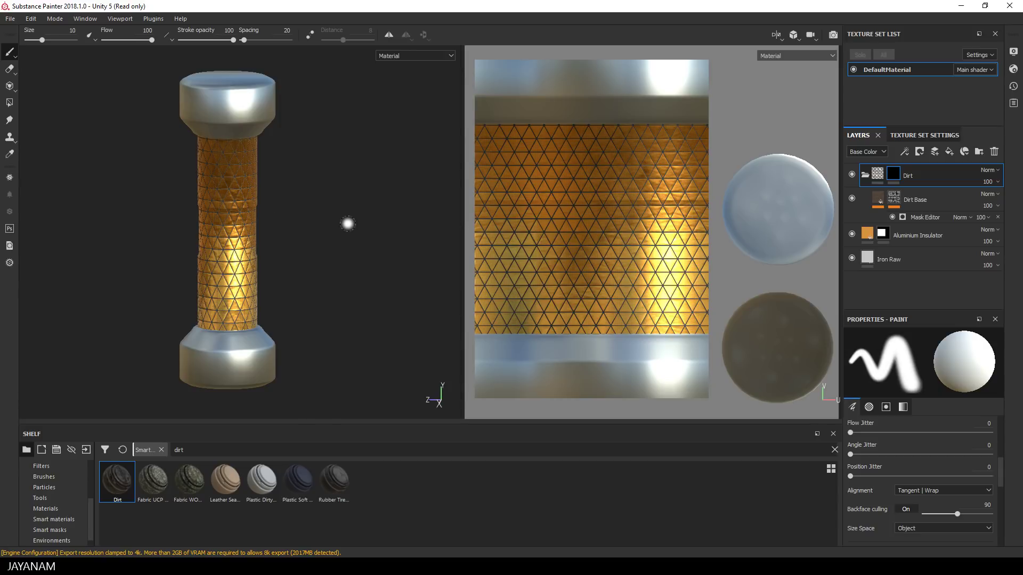
Use the Artistic Brush preset with Flow lowered to about 18
{"action": "left_click", "coordinate": [44, 478]}
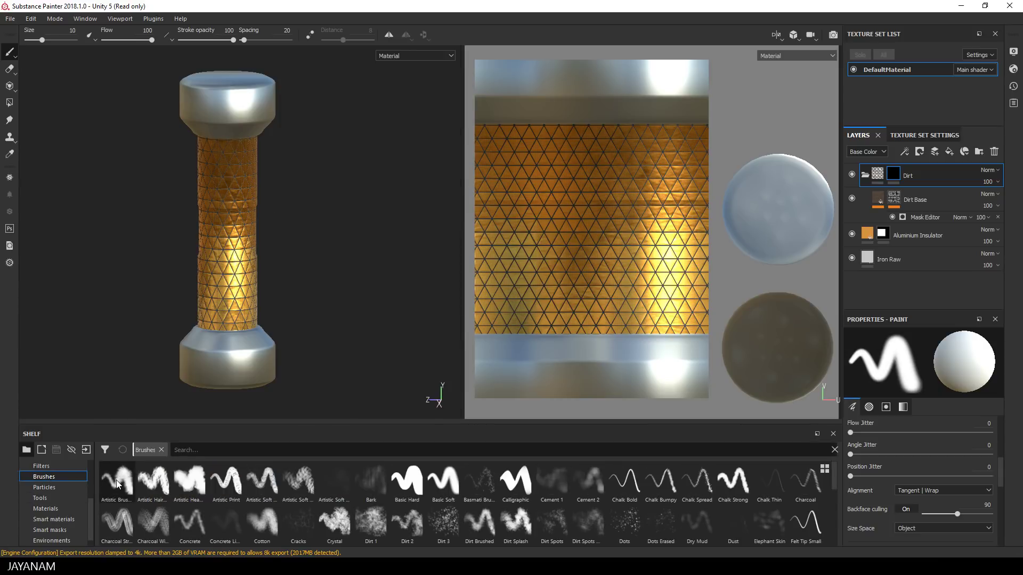
{"action": "left_click", "coordinate": [117, 482]}
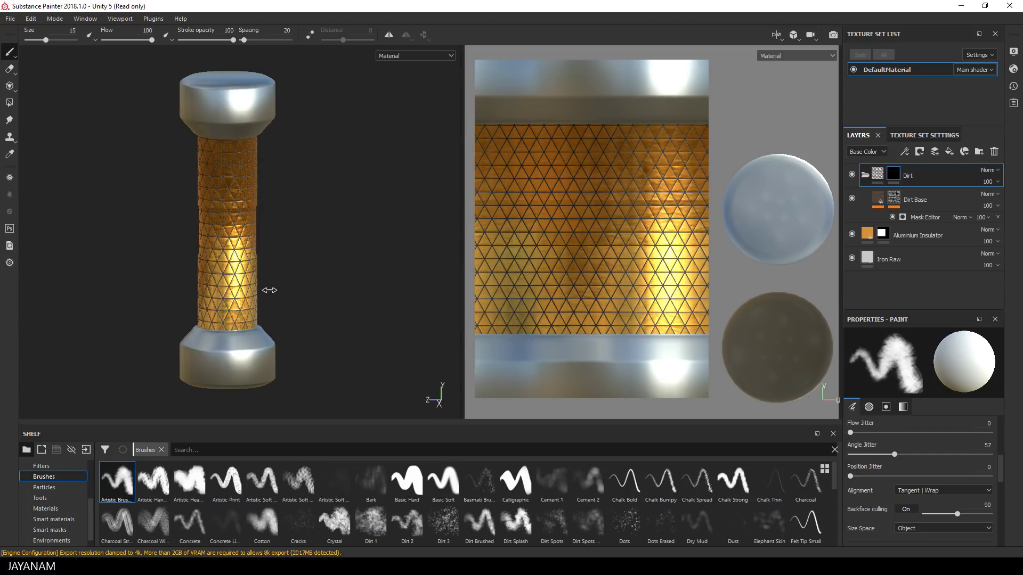
{"action": "mouse_move", "coordinate": [270, 290]}
{"action": "right_mouse_down", "text": "shift"}
{"action": "mouse_move", "coordinate": [293, 297]}
{"action": "mouse_move", "coordinate": [263, 297]}
{"action": "right_mouse_up", "text": "shift"}
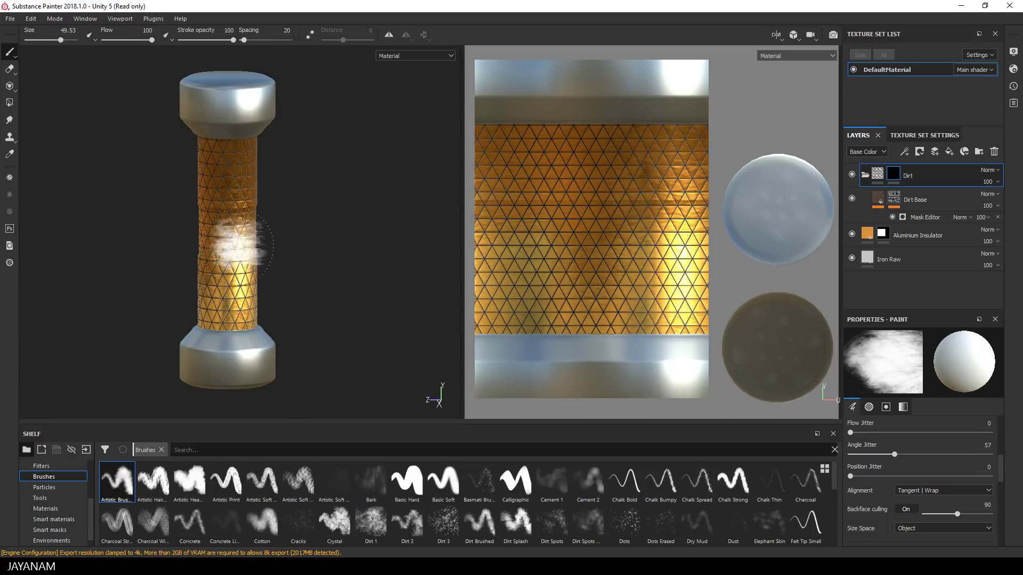
{"action": "left_click_drag", "start_coordinate": [220, 245], "coordinate": [240, 259]}
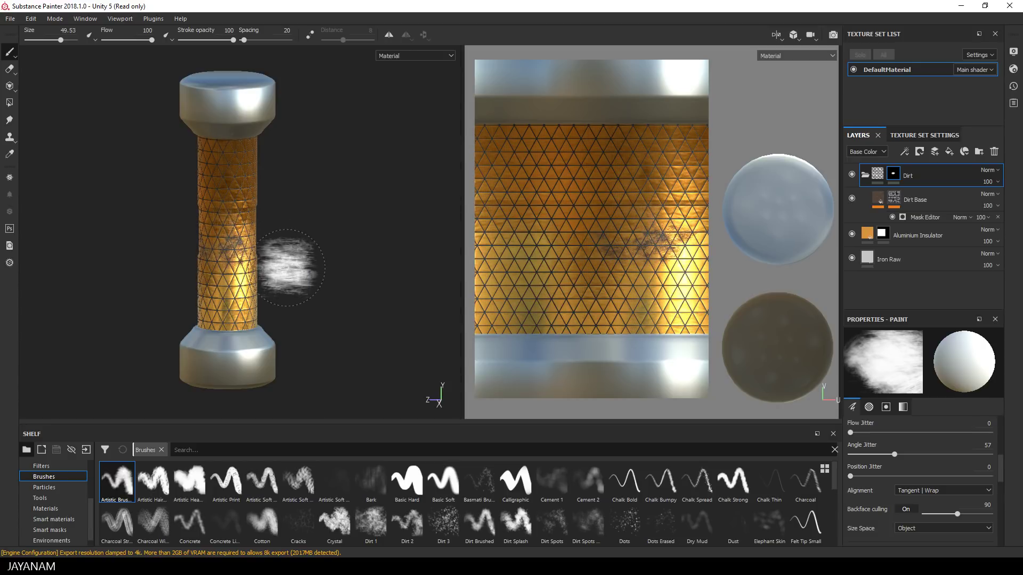
{"action": "key", "text": "ctrl+z"}
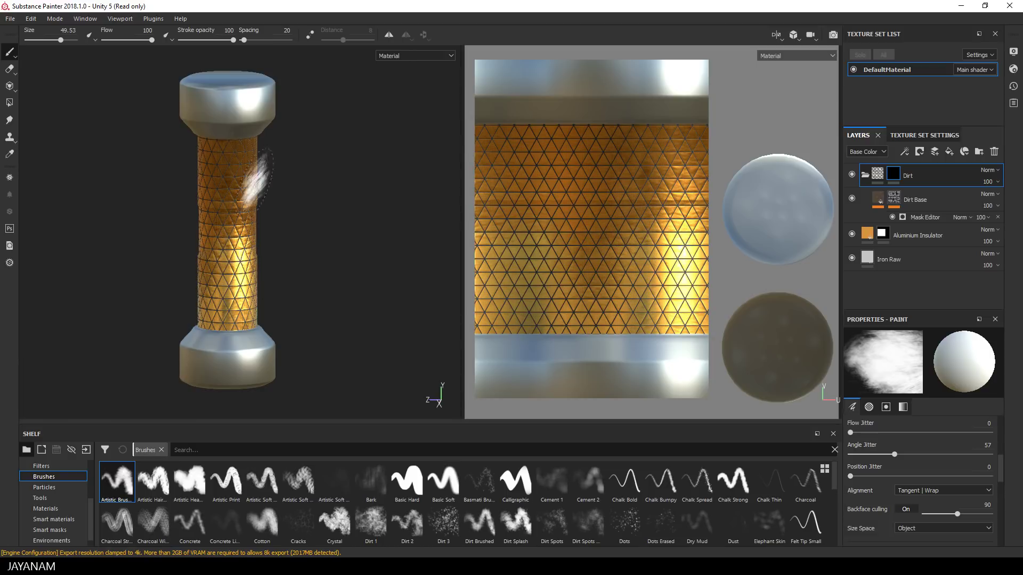
{"action": "left_click_drag", "start_coordinate": [151, 41], "coordinate": [113, 49]}
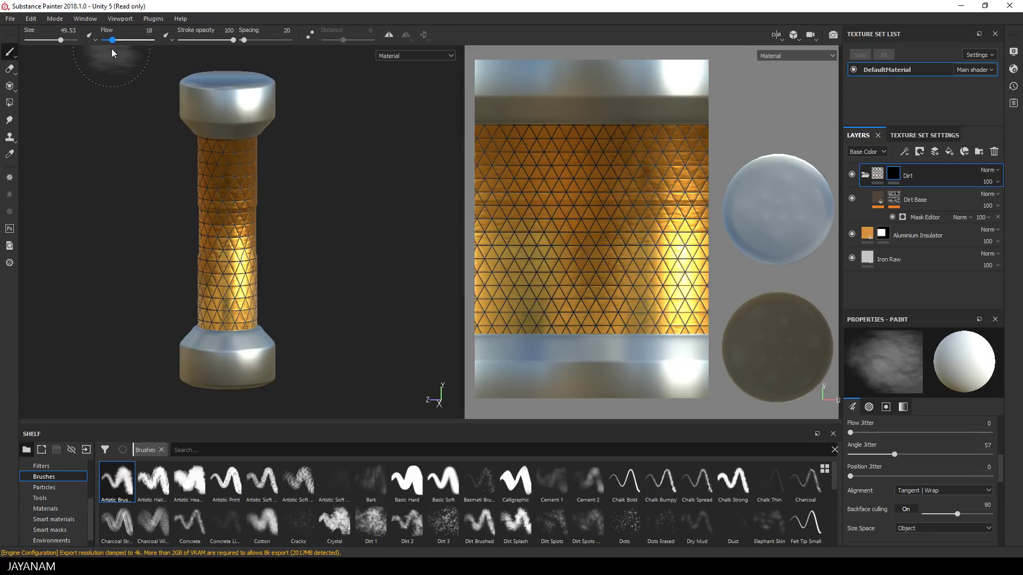
Paint faint dirt back along the metal band edges and the top iron cap
{"action": "mouse_move", "coordinate": [605, 187]}
{"action": "left_mouse_down"}
{"action": "mouse_move", "coordinate": [565, 170]}
{"action": "mouse_move", "coordinate": [505, 198]}
{"action": "mouse_move", "coordinate": [518, 268]}
{"action": "mouse_move", "coordinate": [680, 291]}
{"action": "mouse_move", "coordinate": [679, 275]}
{"action": "mouse_move", "coordinate": [560, 163]}
{"action": "mouse_move", "coordinate": [238, 246]}
{"action": "mouse_move", "coordinate": [263, 297]}
{"action": "mouse_move", "coordinate": [243, 291]}
{"action": "left_mouse_up"}
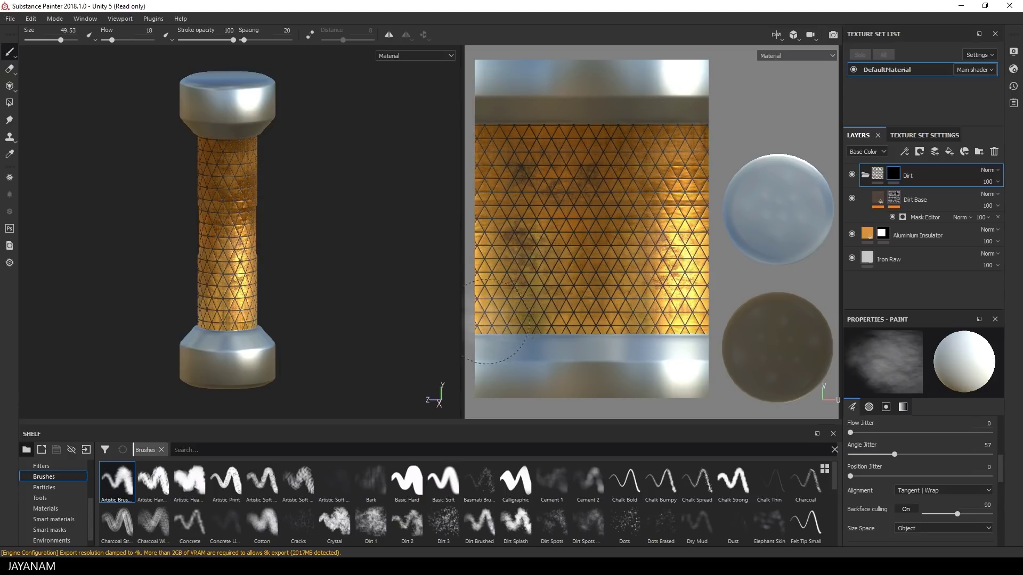
{"action": "mouse_move", "coordinate": [607, 330]}
{"action": "left_mouse_down"}
{"action": "mouse_move", "coordinate": [584, 337]}
{"action": "mouse_move", "coordinate": [693, 335]}
{"action": "left_mouse_up"}
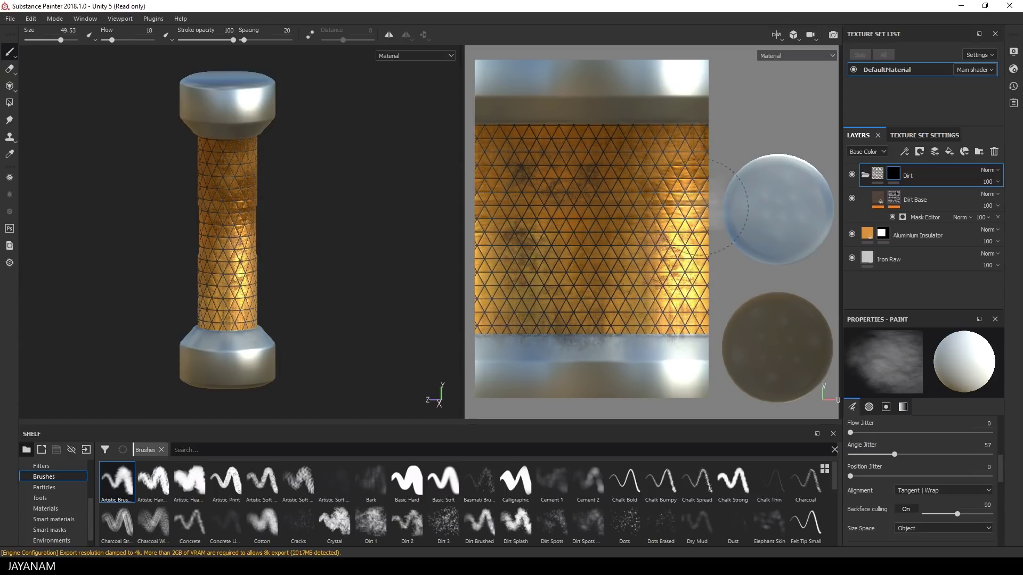
{"action": "left_click_drag", "start_coordinate": [721, 128], "coordinate": [475, 131]}
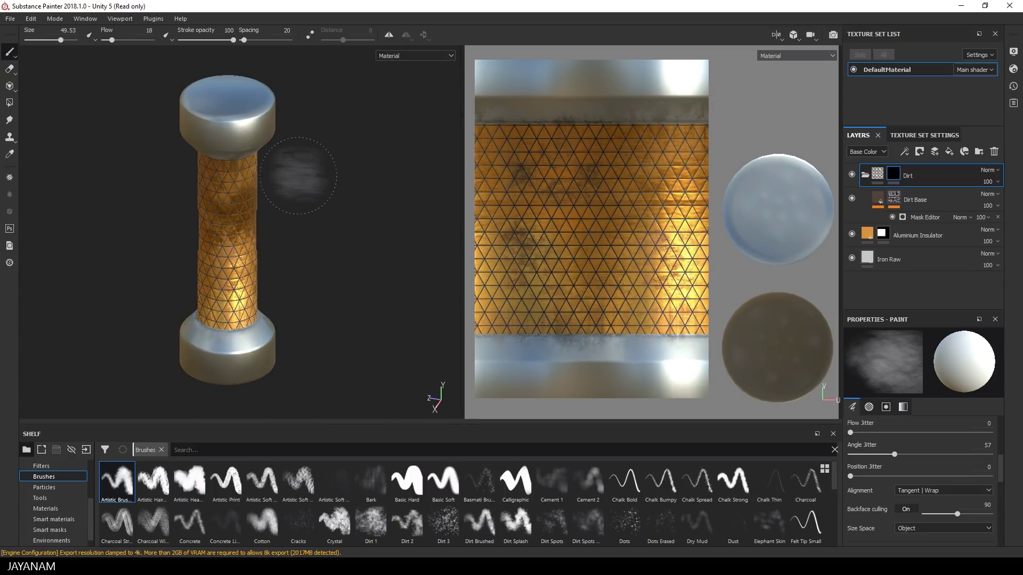
{"action": "mouse_move", "coordinate": [368, 139]}
{"action": "left_mouse_down", "text": "alt"}
{"action": "mouse_move", "coordinate": [203, 107]}
{"action": "mouse_move", "coordinate": [235, 160]}
{"action": "mouse_move", "coordinate": [309, 142]}
{"action": "mouse_move", "coordinate": [320, 296]}
{"action": "mouse_move", "coordinate": [235, 346]}
{"action": "mouse_move", "coordinate": [350, 270]}
{"action": "mouse_move", "coordinate": [250, 346]}
{"action": "mouse_move", "coordinate": [285, 278]}
{"action": "mouse_move", "coordinate": [321, 312]}
{"action": "mouse_move", "coordinate": [229, 271]}
{"action": "mouse_move", "coordinate": [241, 343]}
{"action": "left_mouse_up", "text": "alt"}
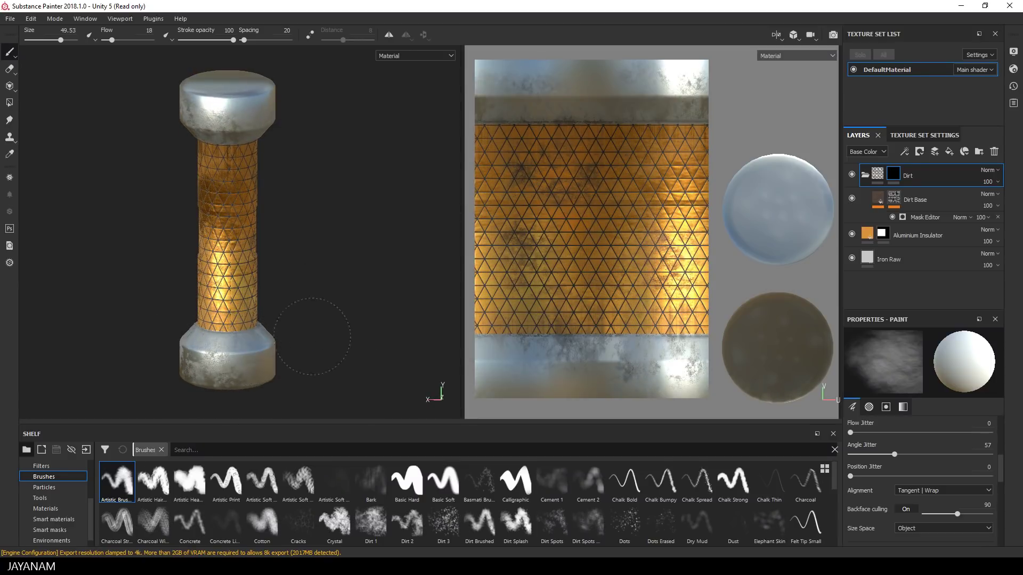
{"action": "mouse_move", "coordinate": [294, 316]}
{"action": "left_mouse_down", "text": "alt"}
{"action": "mouse_move", "coordinate": [266, 262]}
{"action": "mouse_move", "coordinate": [313, 181]}
{"action": "mouse_move", "coordinate": [223, 139]}
{"action": "mouse_move", "coordinate": [255, 213]}
{"action": "mouse_move", "coordinate": [302, 160]}
{"action": "mouse_move", "coordinate": [342, 212]}
{"action": "mouse_move", "coordinate": [368, 197]}
{"action": "left_mouse_up", "text": "alt"}
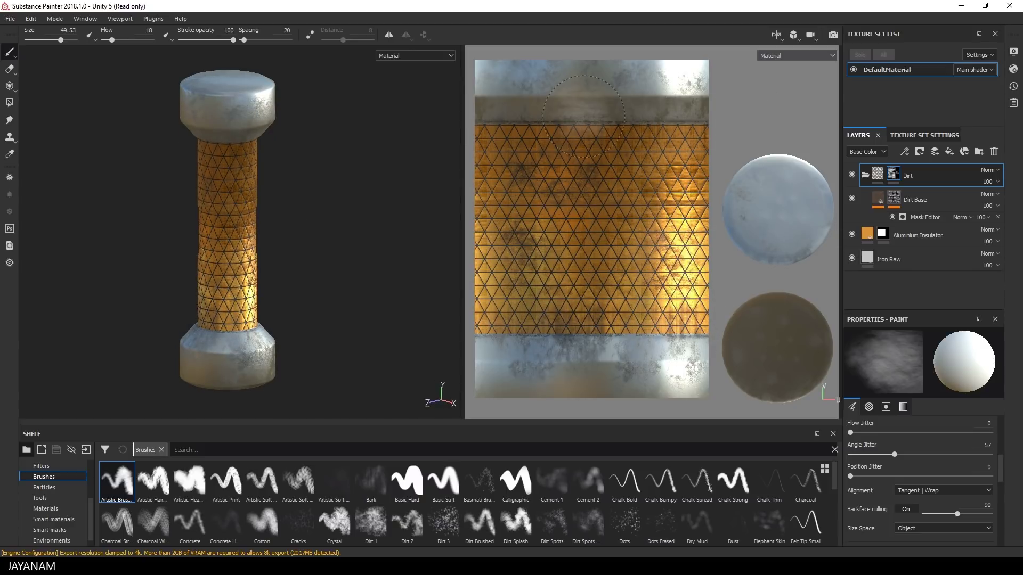
Erase dirt smudges from the lower insulator and band with an eraser at Flow 22, Size 30
{"action": "left_click", "coordinate": [9, 68]}
{"action": "left_click_drag", "start_coordinate": [152, 40], "coordinate": [112, 45]}
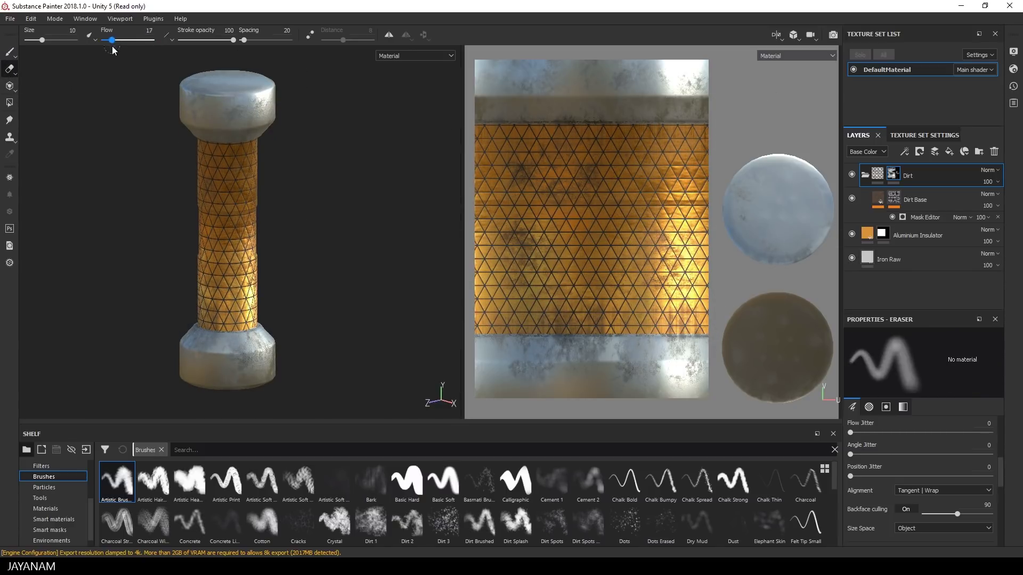
{"action": "right_click_drag", "start_coordinate": [279, 291], "coordinate": [333, 318], "text": "ctrl"}
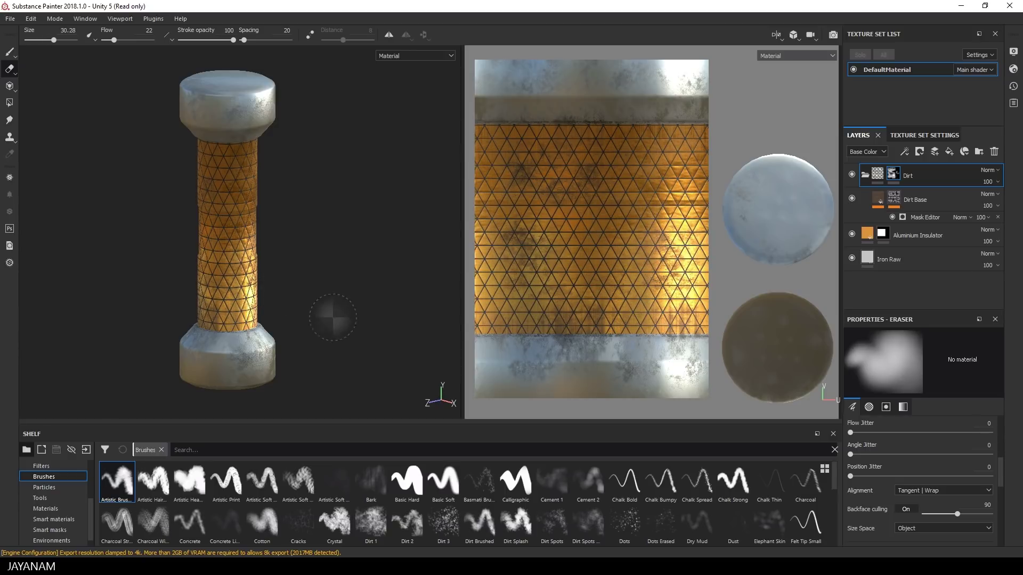
{"action": "left_click_drag", "start_coordinate": [332, 317], "coordinate": [322, 315], "text": "alt"}
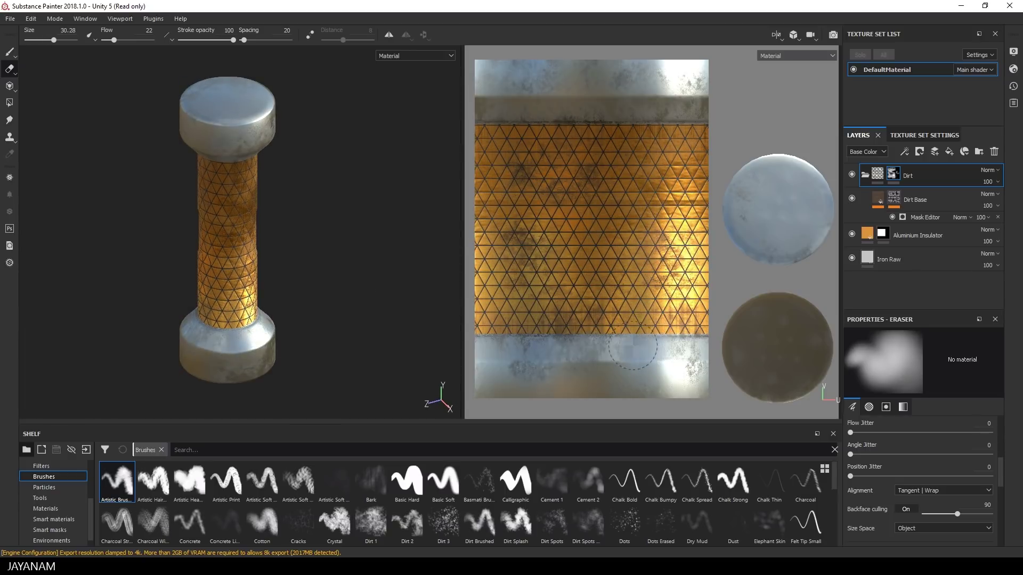
{"action": "left_click_drag", "start_coordinate": [574, 346], "coordinate": [531, 240]}
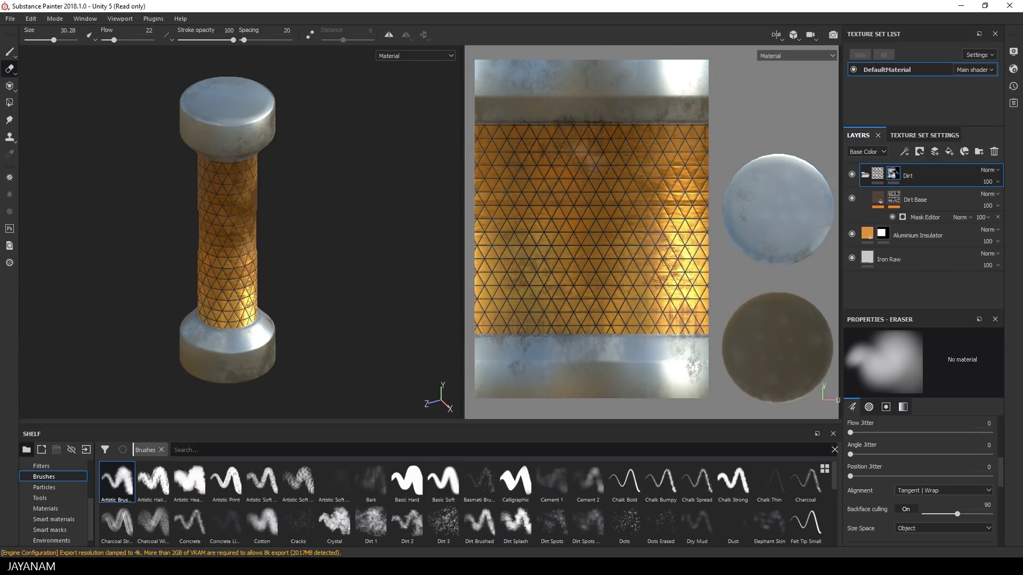
Inspect the caps from several angles and switch the viewport to 3D-only view
{"action": "left_click_drag", "start_coordinate": [331, 173], "coordinate": [426, 176], "text": "alt"}
{"action": "left_click_drag", "start_coordinate": [208, 108], "coordinate": [286, 104], "text": "alt"}
{"action": "mouse_move", "coordinate": [263, 216]}
{"action": "left_mouse_down", "text": "alt"}
{"action": "mouse_move", "coordinate": [302, 274]}
{"action": "mouse_move", "coordinate": [379, 250]}
{"action": "mouse_move", "coordinate": [219, 387]}
{"action": "mouse_move", "coordinate": [313, 283]}
{"action": "mouse_move", "coordinate": [305, 367]}
{"action": "left_mouse_up", "text": "alt"}
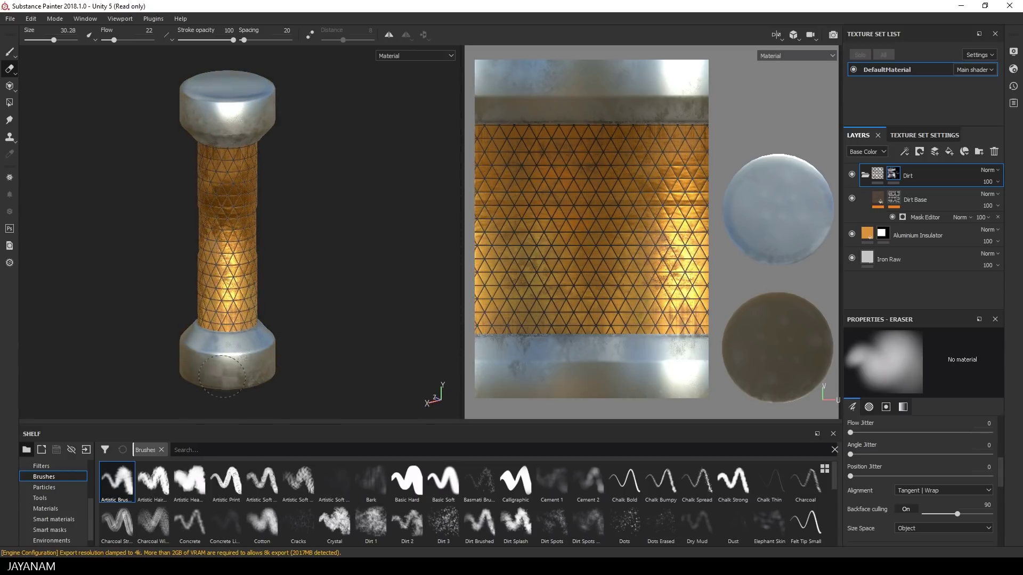
{"action": "mouse_move", "coordinate": [221, 378]}
{"action": "left_mouse_down", "text": "alt"}
{"action": "mouse_move", "coordinate": [338, 258]}
{"action": "mouse_move", "coordinate": [195, 304]}
{"action": "mouse_move", "coordinate": [243, 313]}
{"action": "mouse_move", "coordinate": [335, 255]}
{"action": "mouse_move", "coordinate": [323, 255]}
{"action": "left_mouse_up", "text": "alt"}
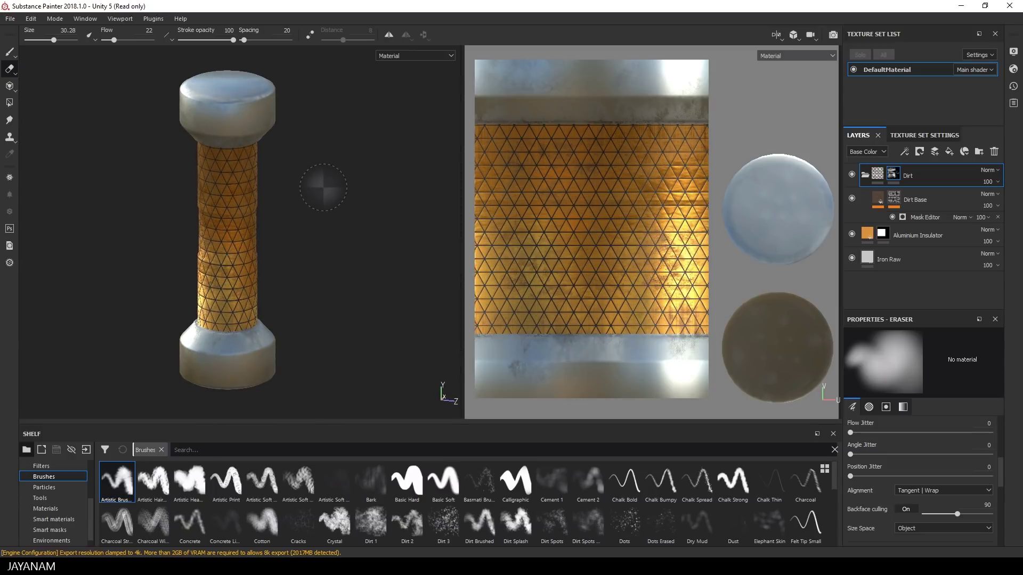
{"action": "left_click_drag", "start_coordinate": [333, 182], "coordinate": [351, 195], "text": "alt"}
{"action": "left_click", "coordinate": [775, 35]}
{"action": "left_click_drag", "start_coordinate": [593, 185], "coordinate": [571, 182], "text": "alt"}
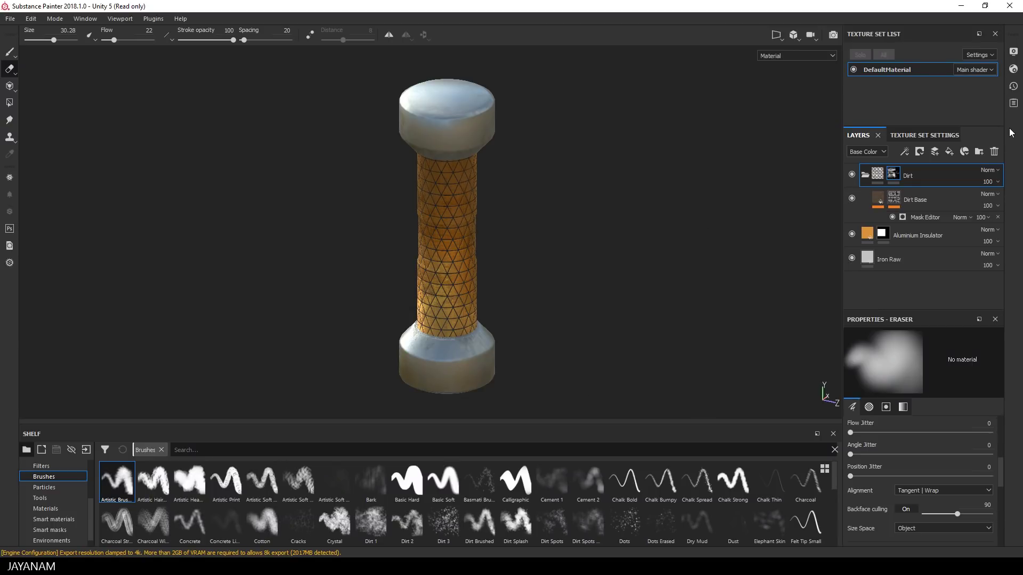
Show the environment backdrop at opacity 19, blur 17 and exposure 0.34
{"action": "left_click", "coordinate": [1013, 52]}
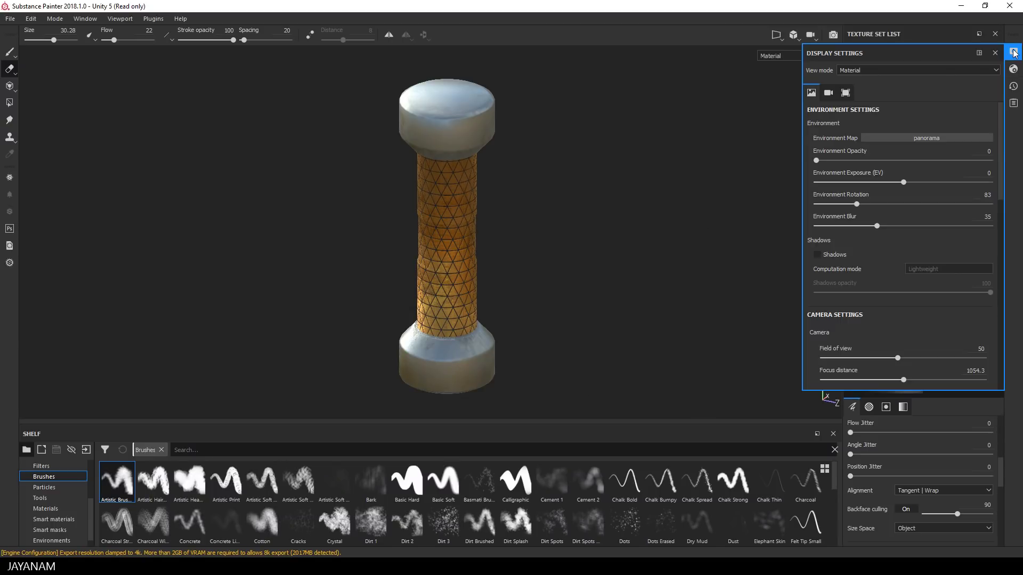
{"action": "left_click_drag", "start_coordinate": [818, 160], "coordinate": [842, 161]}
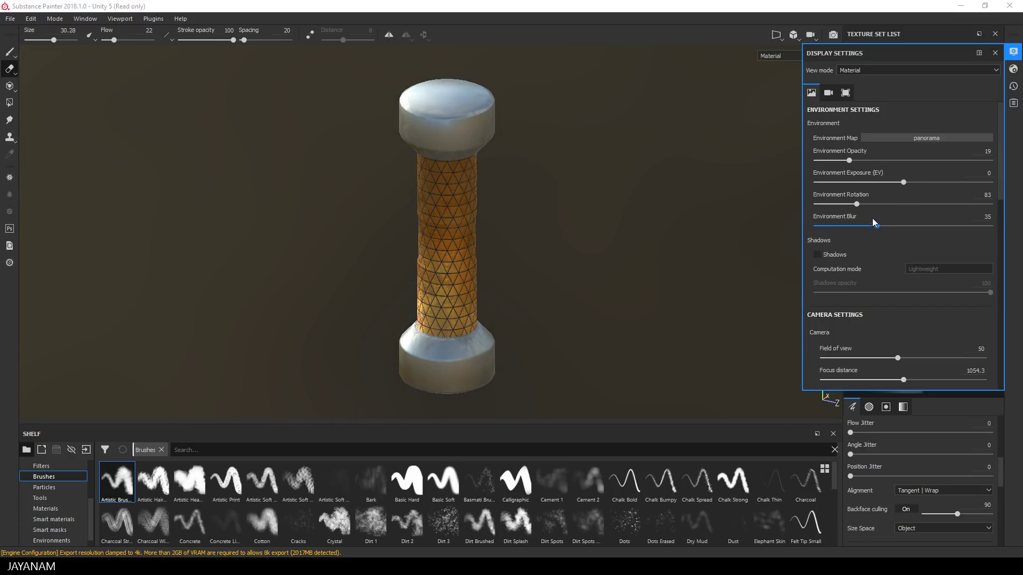
{"action": "left_click_drag", "start_coordinate": [876, 226], "coordinate": [835, 232]}
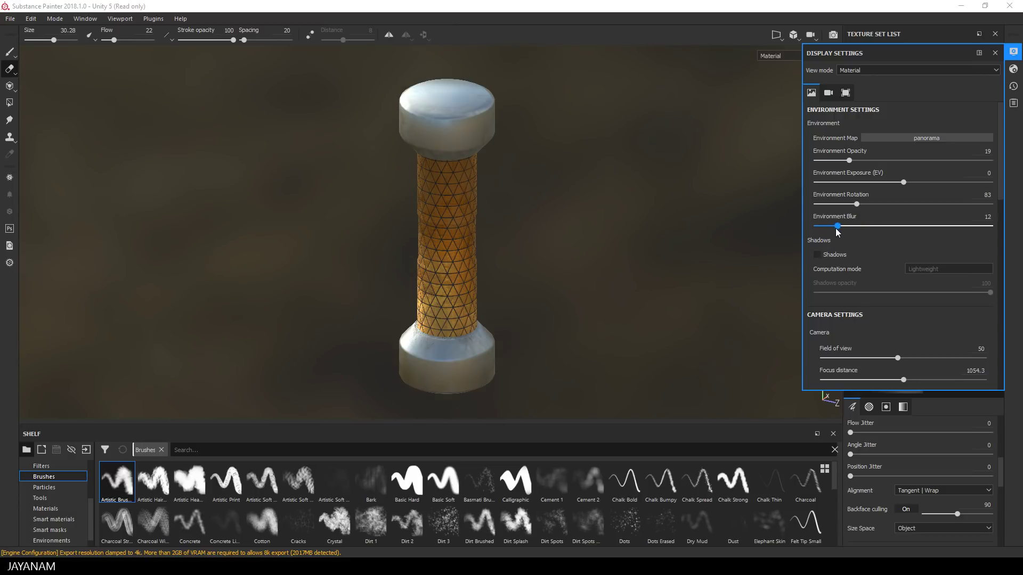
{"action": "left_click_drag", "start_coordinate": [845, 231], "coordinate": [845, 229]}
{"action": "left_click_drag", "start_coordinate": [904, 184], "coordinate": [906, 183]}
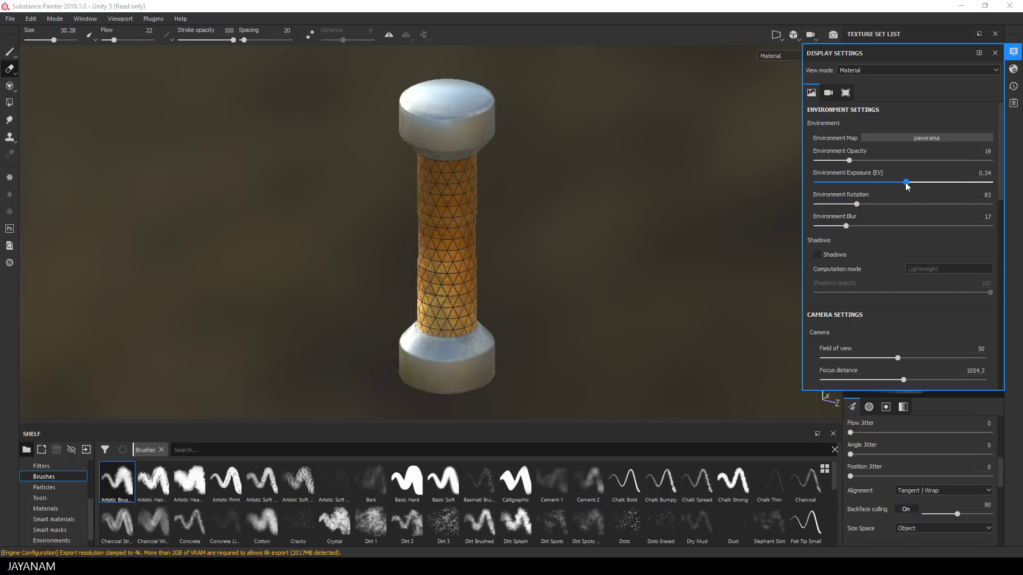
Enable viewport shadows at opacity 67
{"action": "left_click", "coordinate": [817, 254]}
{"action": "left_click", "coordinate": [982, 293]}
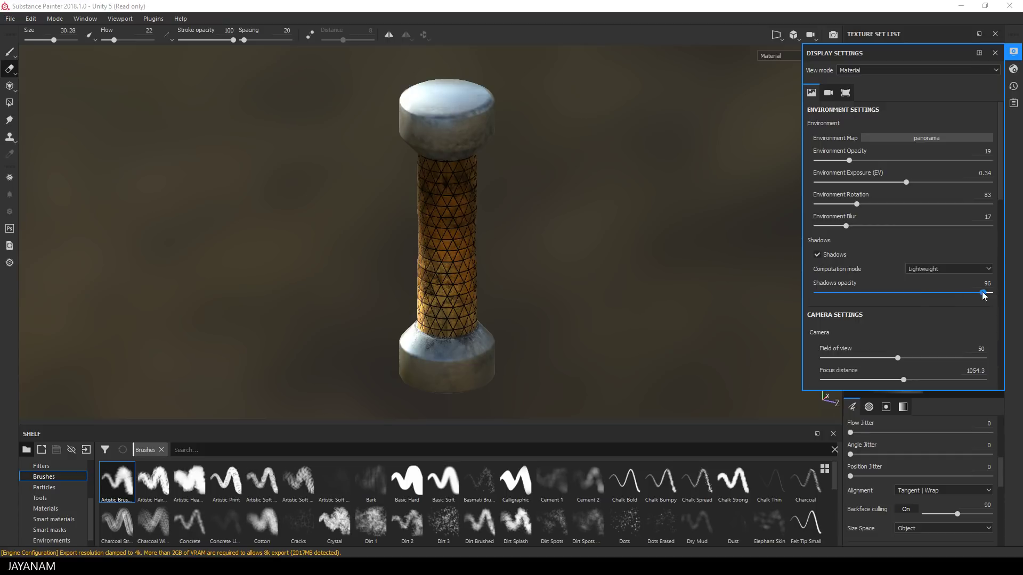
{"action": "left_click_drag", "start_coordinate": [983, 297], "coordinate": [926, 300]}
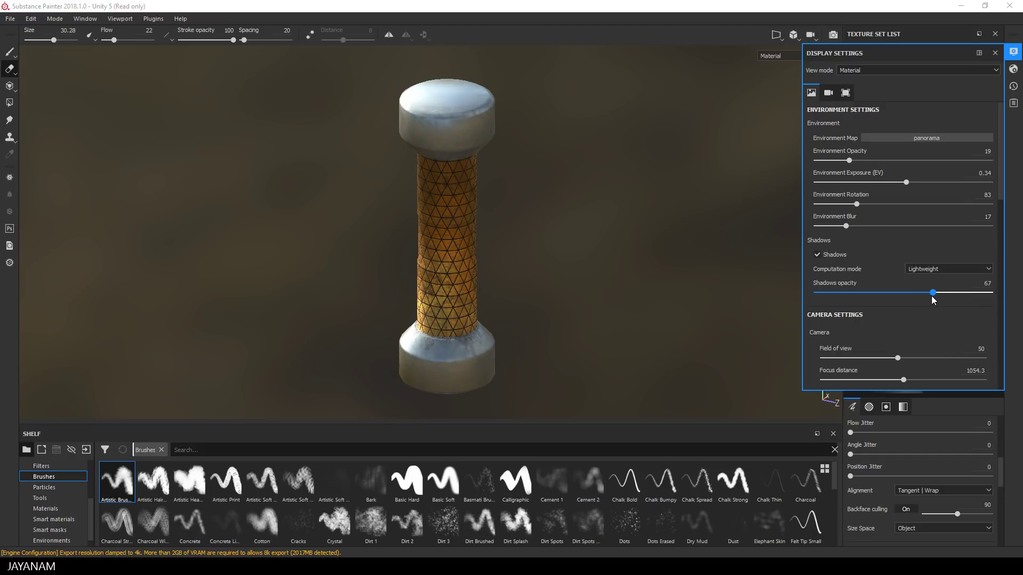
Activate viewport post effects with antialiasing enabled
{"action": "scroll", "coordinate": [912, 283], "scroll_direction": "down", "scroll_amount": 5}
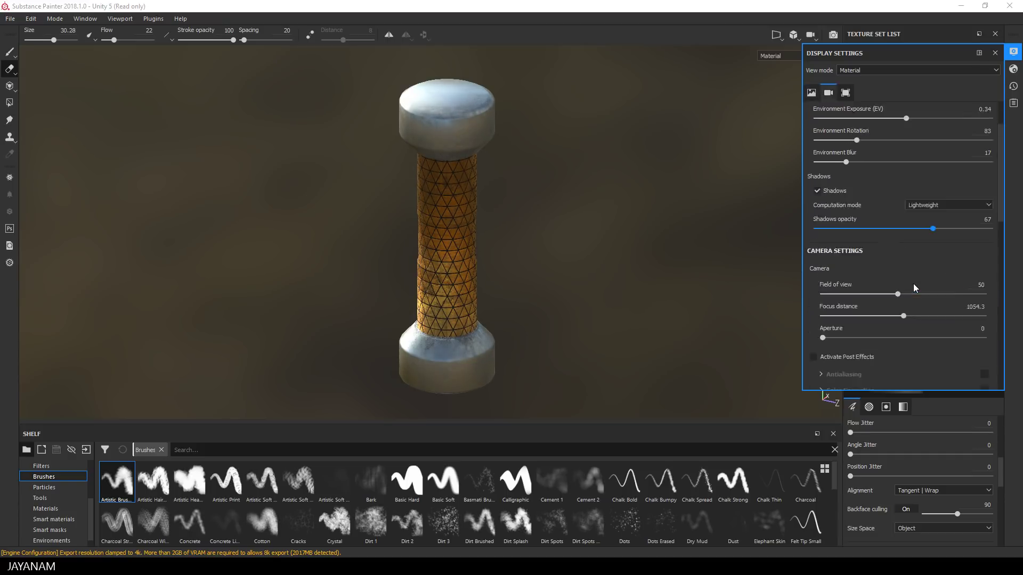
{"action": "left_click", "coordinate": [814, 261]}
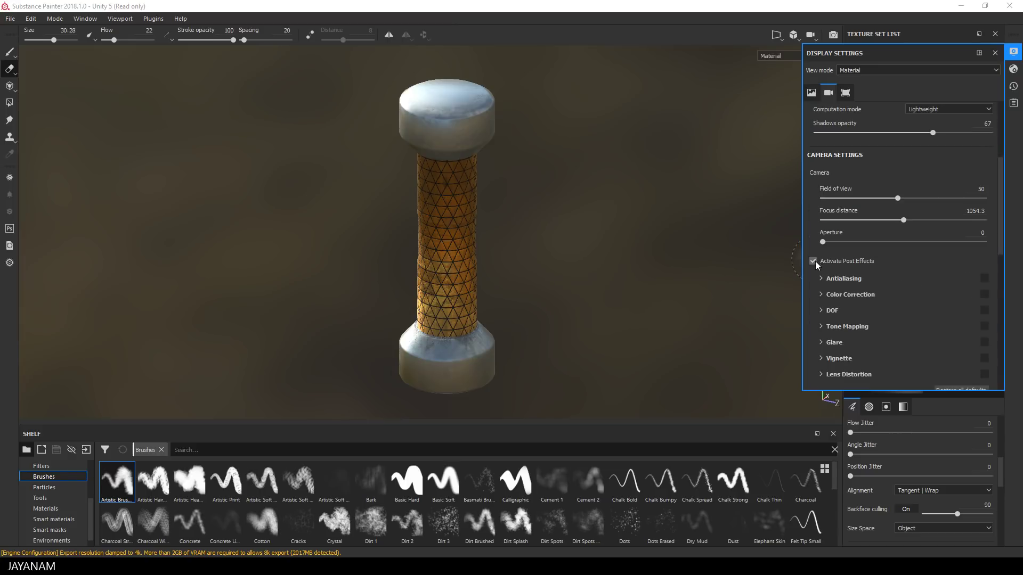
{"action": "left_click", "coordinate": [983, 278]}
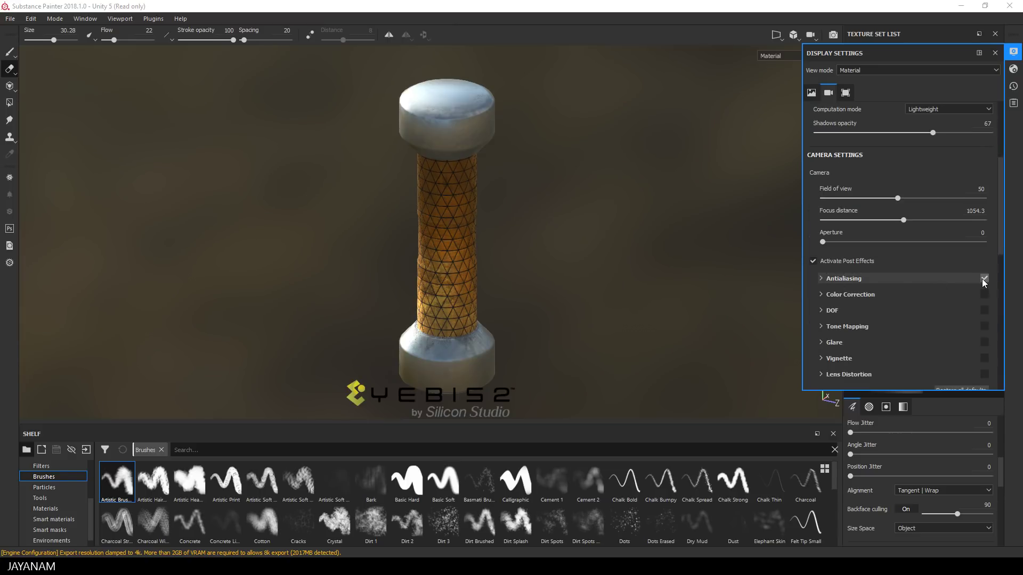
Enable Glare and reduce its luminance to 0.23
{"action": "scroll", "coordinate": [884, 309], "scroll_direction": "down", "scroll_amount": 1}
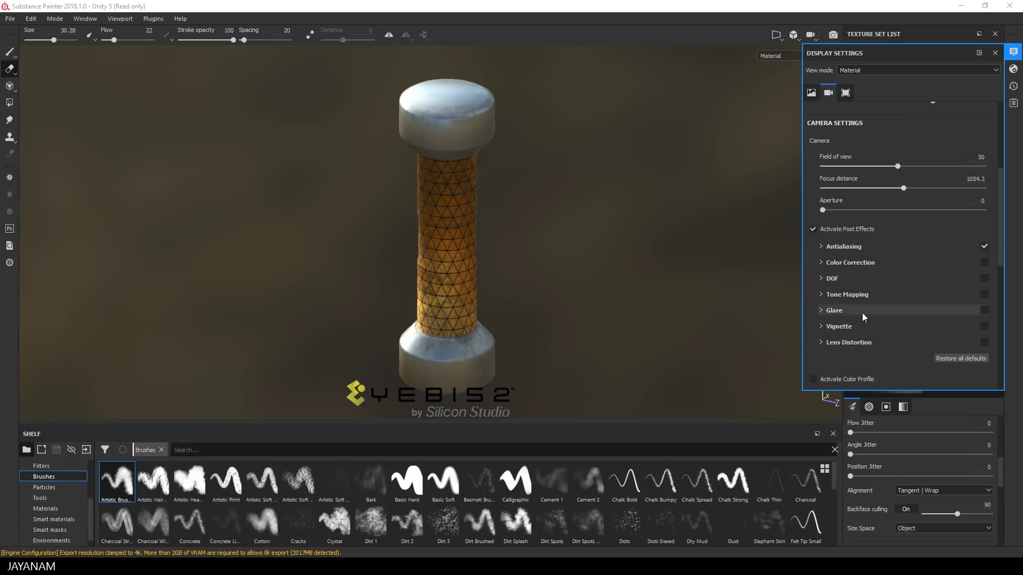
{"action": "left_click", "coordinate": [984, 310]}
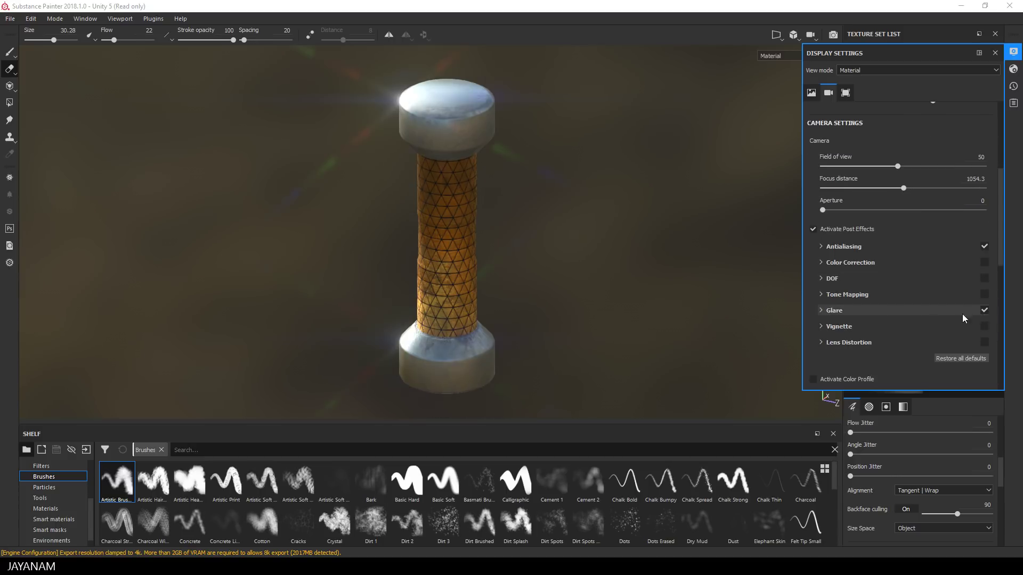
{"action": "left_click", "coordinate": [821, 310]}
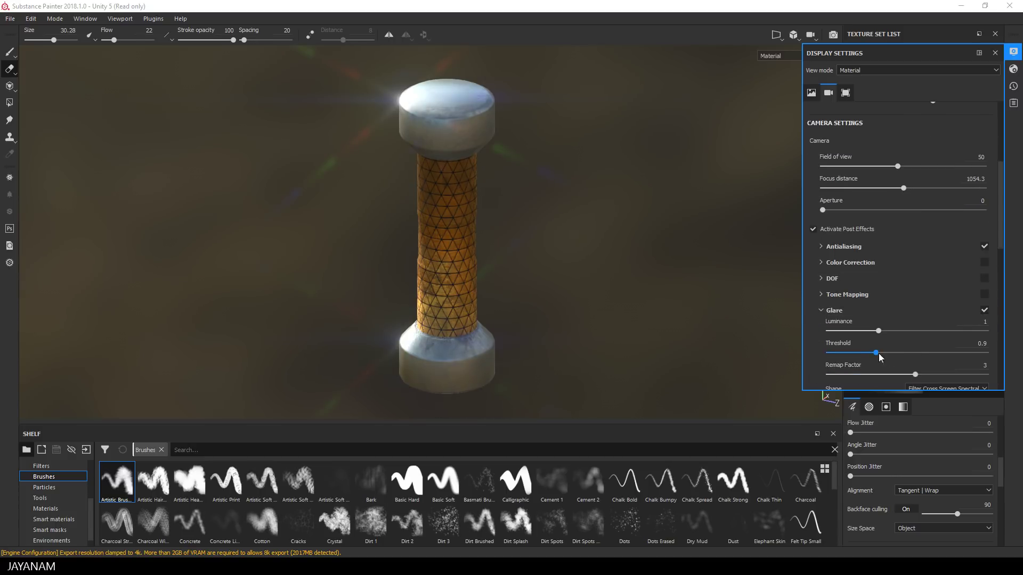
{"action": "left_click_drag", "start_coordinate": [878, 330], "coordinate": [853, 331]}
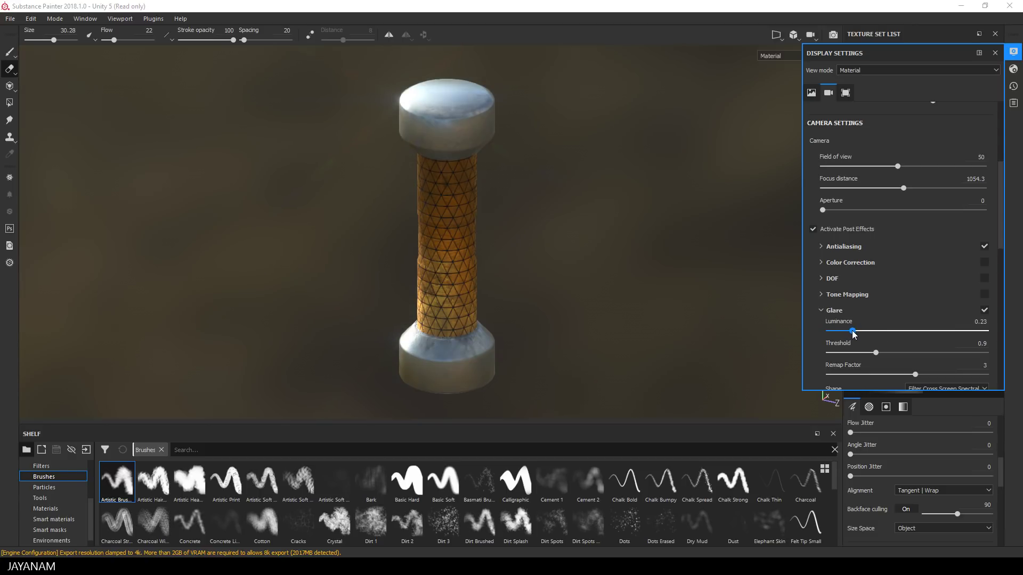
{"action": "left_click_drag", "start_coordinate": [851, 330], "coordinate": [849, 331]}
Enable Vignette and close the display settings
{"action": "scroll", "coordinate": [885, 320], "scroll_direction": "down", "scroll_amount": 2}
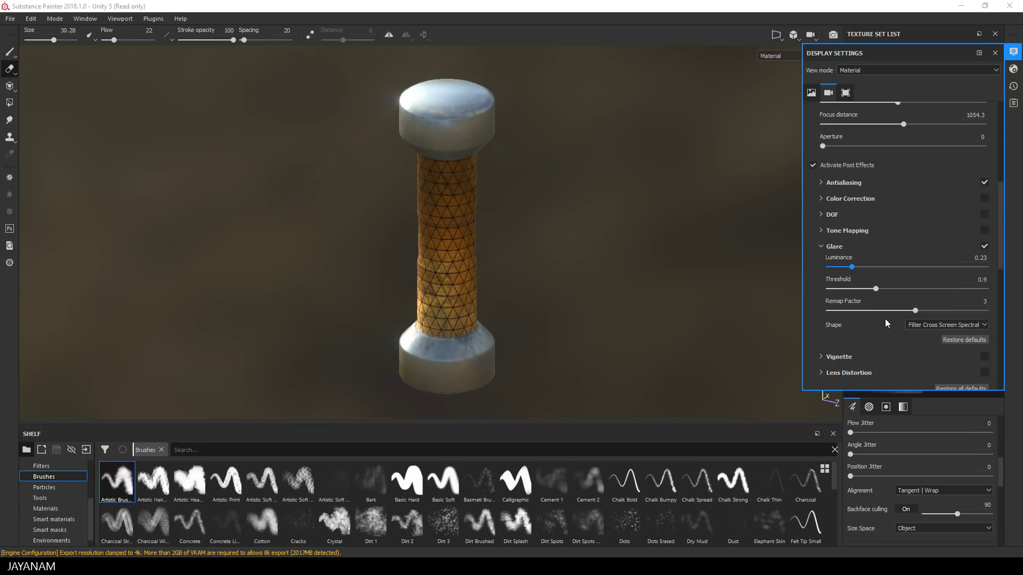
{"action": "scroll", "coordinate": [886, 323], "scroll_direction": "down", "scroll_amount": 2}
{"action": "left_click", "coordinate": [984, 292]}
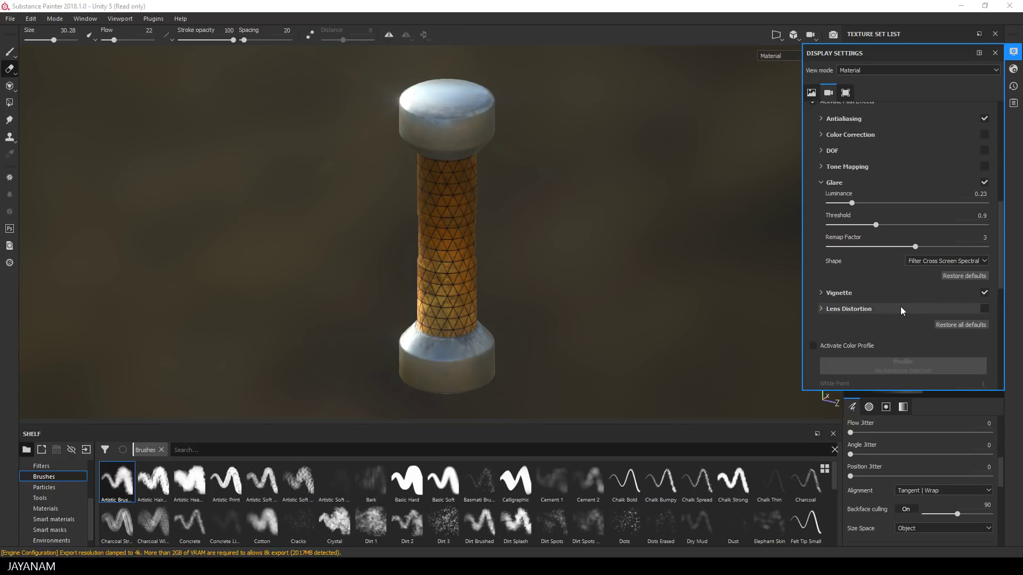
{"action": "left_click", "coordinate": [994, 53]}
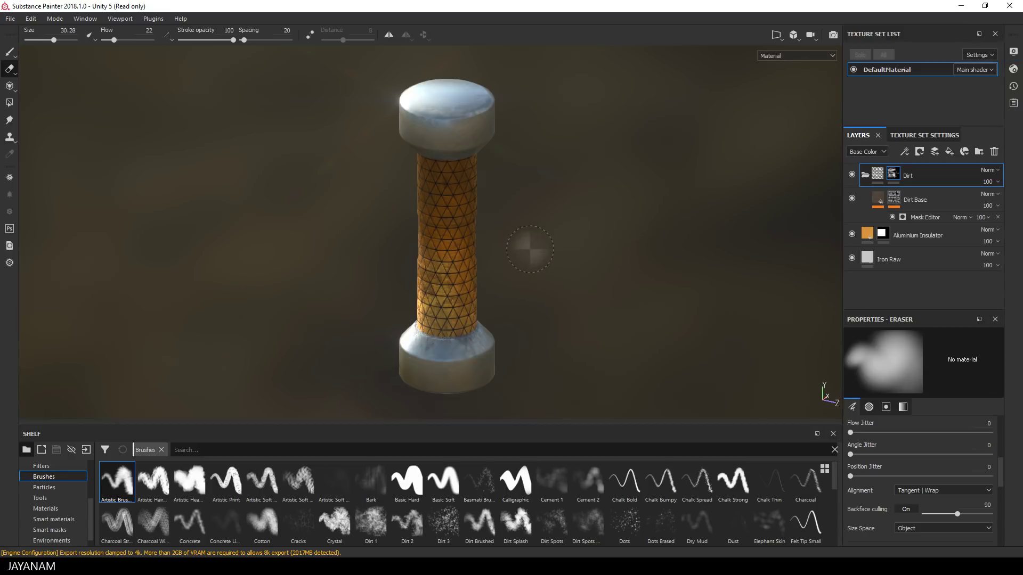
Change the camera mode and orbit so the cylinder tilts diagonally against the bright sky
{"action": "left_click", "coordinate": [811, 36]}
{"action": "left_click", "coordinate": [823, 53]}
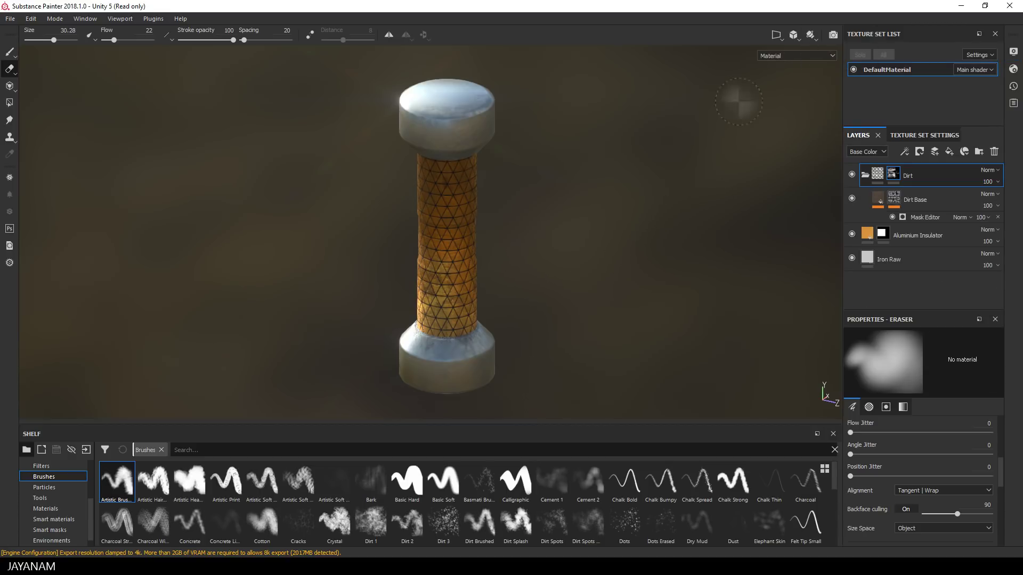
{"action": "mouse_move", "coordinate": [571, 262]}
{"action": "left_mouse_down", "text": "alt"}
{"action": "mouse_move", "coordinate": [582, 228]}
{"action": "mouse_move", "coordinate": [571, 217]}
{"action": "mouse_move", "coordinate": [475, 226]}
{"action": "mouse_move", "coordinate": [421, 207]}
{"action": "mouse_move", "coordinate": [384, 174]}
{"action": "mouse_move", "coordinate": [408, 204]}
{"action": "mouse_move", "coordinate": [544, 244]}
{"action": "mouse_move", "coordinate": [664, 237]}
{"action": "mouse_move", "coordinate": [694, 212]}
{"action": "mouse_move", "coordinate": [669, 222]}
{"action": "mouse_move", "coordinate": [669, 207]}
{"action": "mouse_move", "coordinate": [678, 219]}
{"action": "mouse_move", "coordinate": [691, 213]}
{"action": "mouse_move", "coordinate": [668, 200]}
{"action": "mouse_move", "coordinate": [663, 216]}
{"action": "left_mouse_up", "text": "alt"}
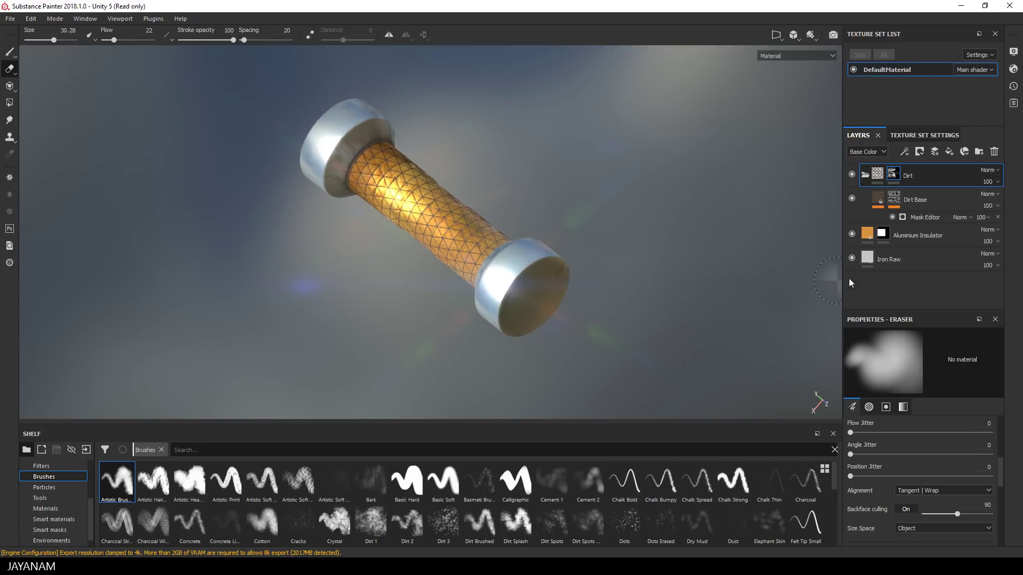
Set the Aluminium Insulator layer's opacity to 97 after briefly trying 80
{"action": "left_click", "coordinate": [871, 233]}
{"action": "left_click", "coordinate": [989, 241]}
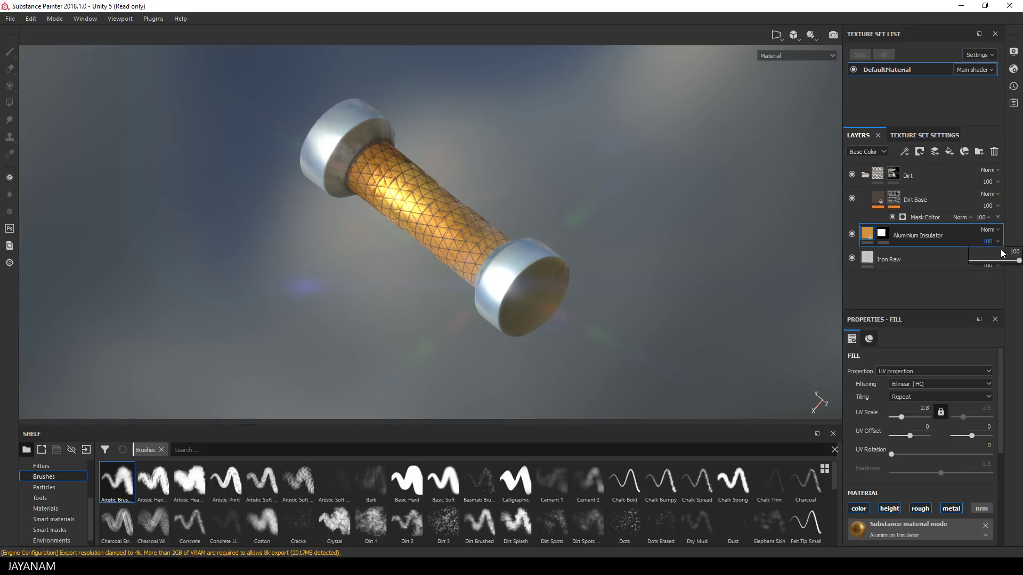
{"action": "left_click_drag", "start_coordinate": [1019, 263], "coordinate": [1003, 264]}
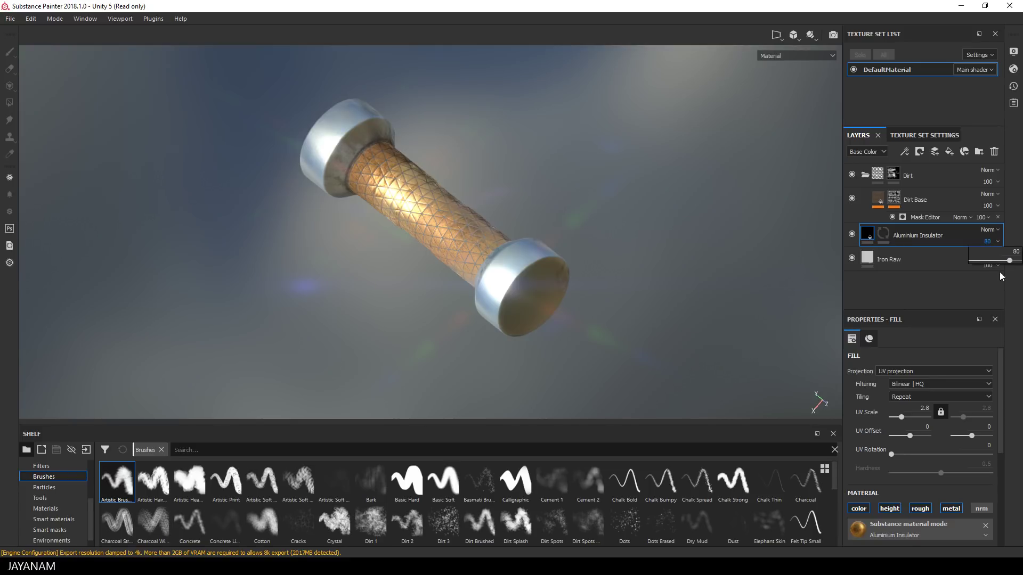
{"action": "left_click", "coordinate": [985, 286]}
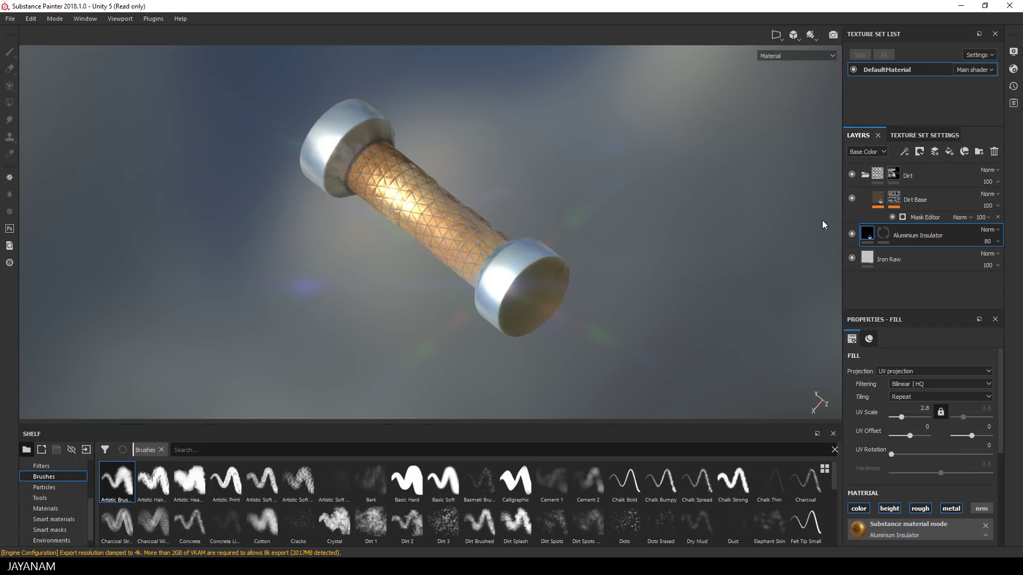
{"action": "left_click", "coordinate": [997, 242]}
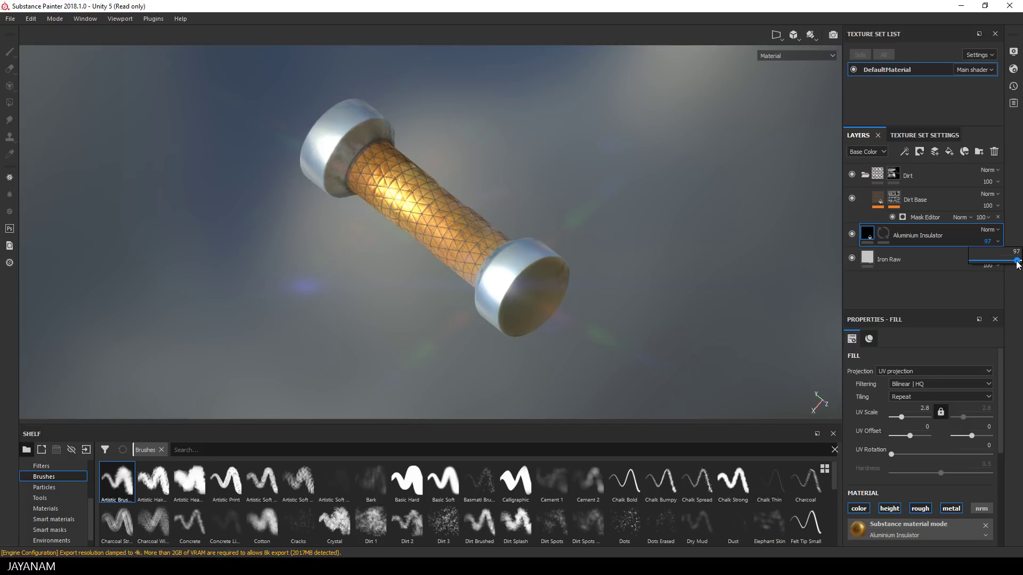
{"action": "left_click_drag", "start_coordinate": [1017, 264], "coordinate": [1017, 263]}
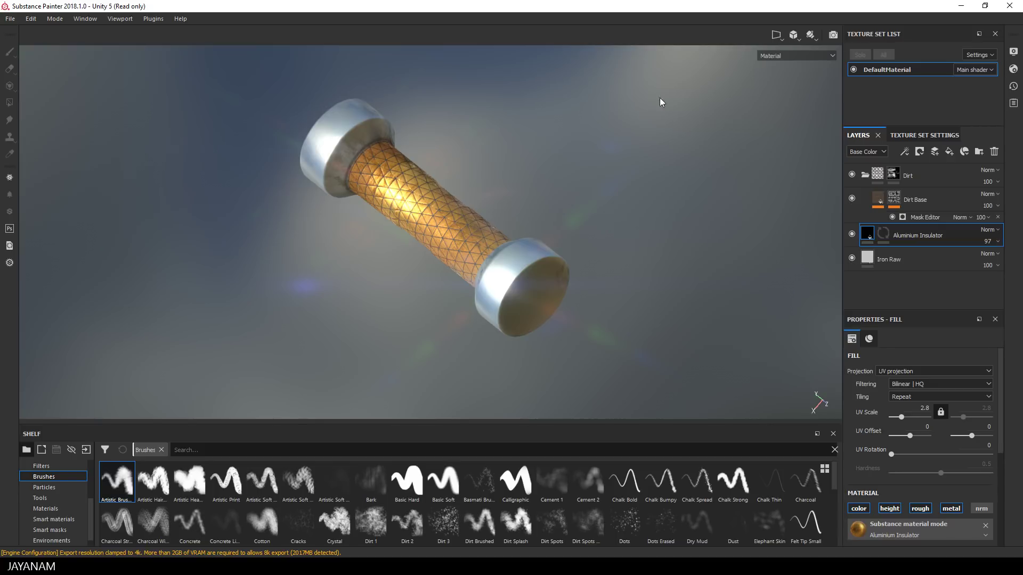
{"action": "left_click", "coordinate": [13, 20]}
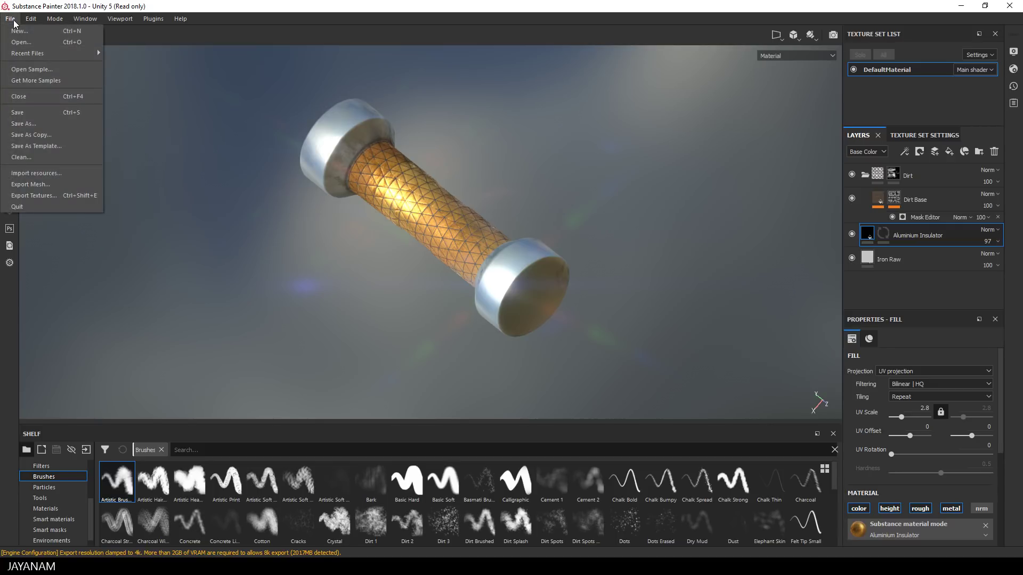
Open texture export with DefaultMaterial's maps listed, review config presets, then open the size dropdown
{"action": "left_click", "coordinate": [39, 195]}
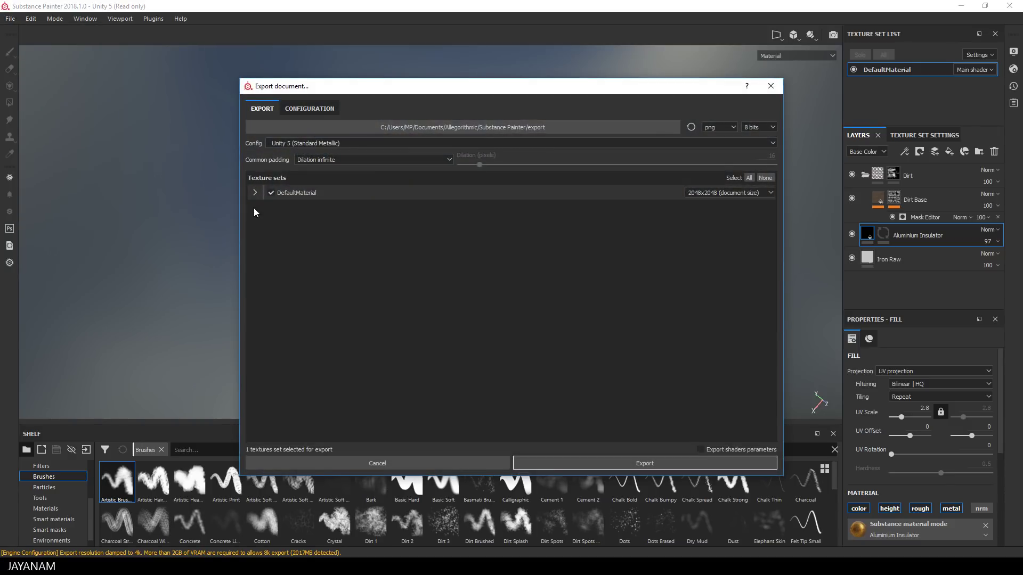
{"action": "left_click", "coordinate": [255, 194]}
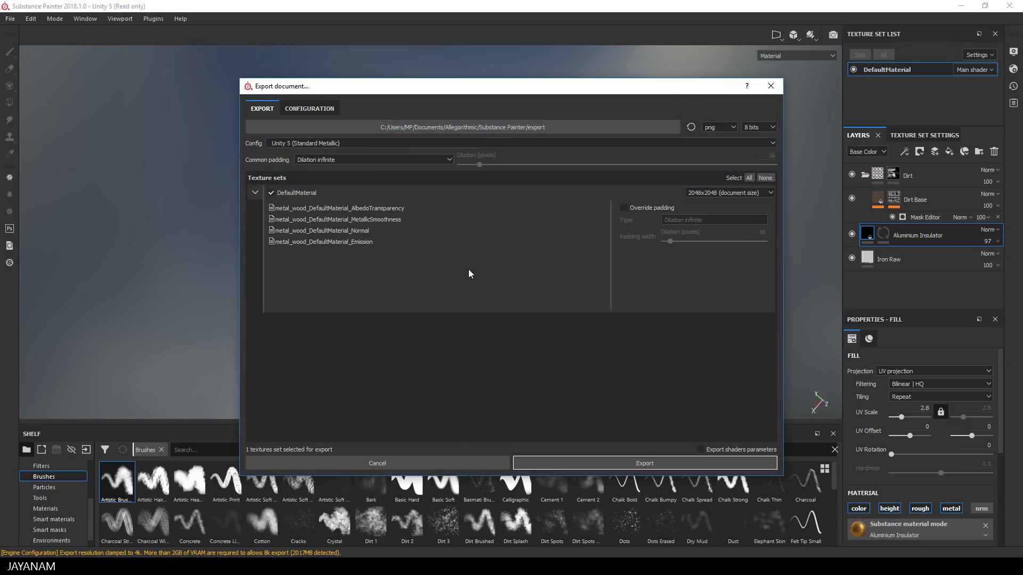
{"action": "left_click", "coordinate": [317, 145]}
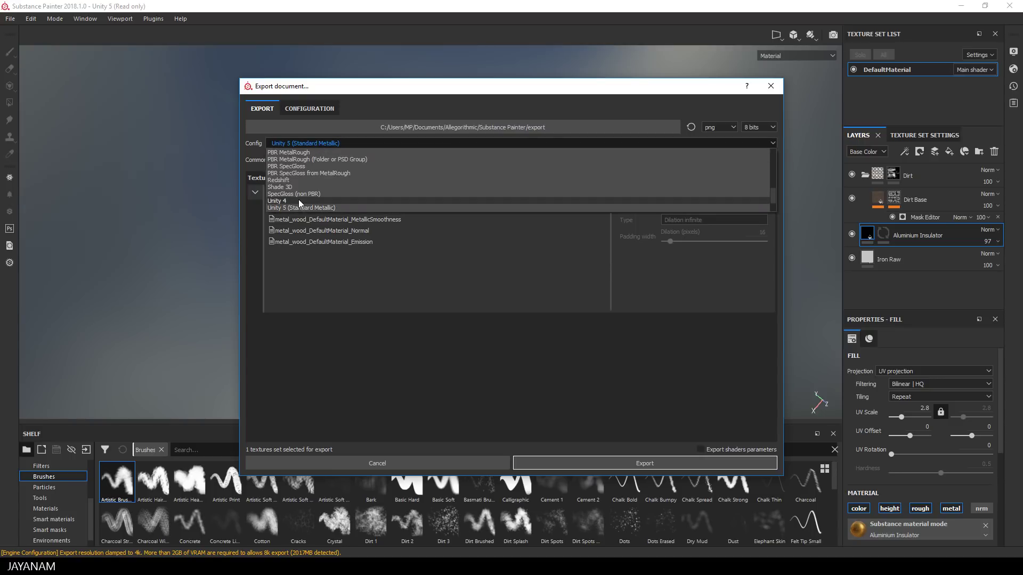
{"action": "scroll", "coordinate": [296, 204], "scroll_direction": "down", "scroll_amount": 1}
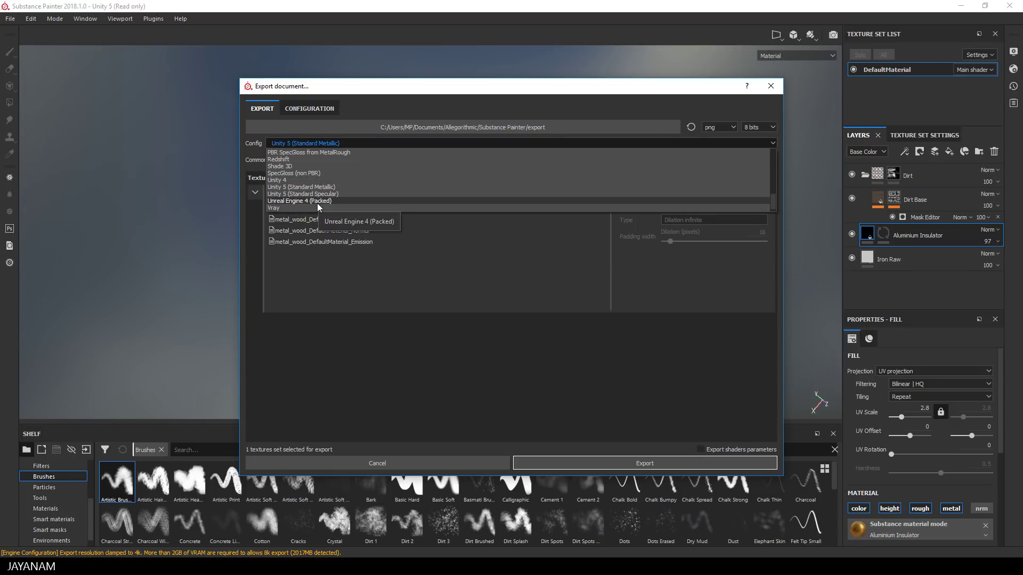
{"action": "key", "text": "Escape"}
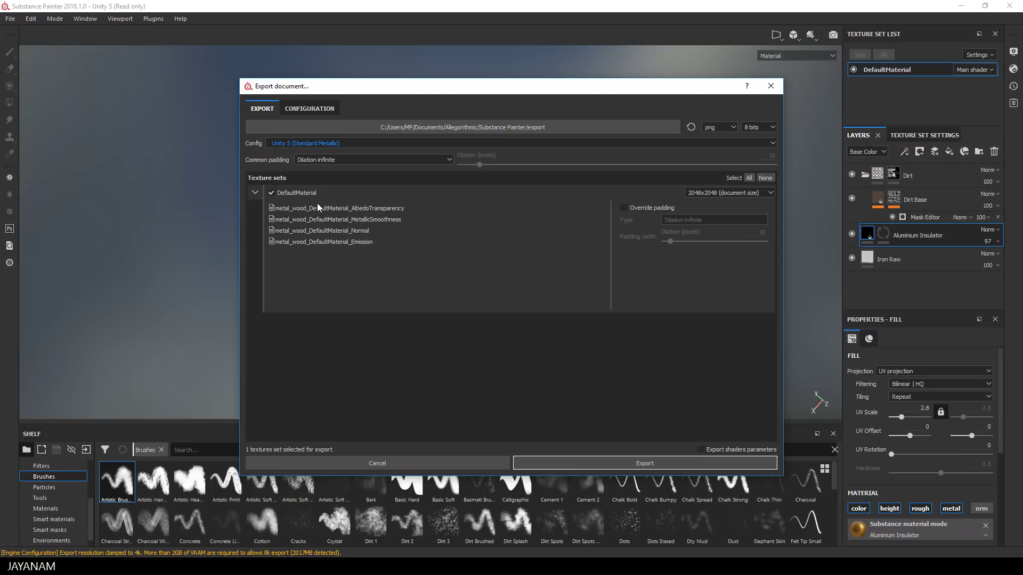
{"action": "left_click", "coordinate": [770, 193]}
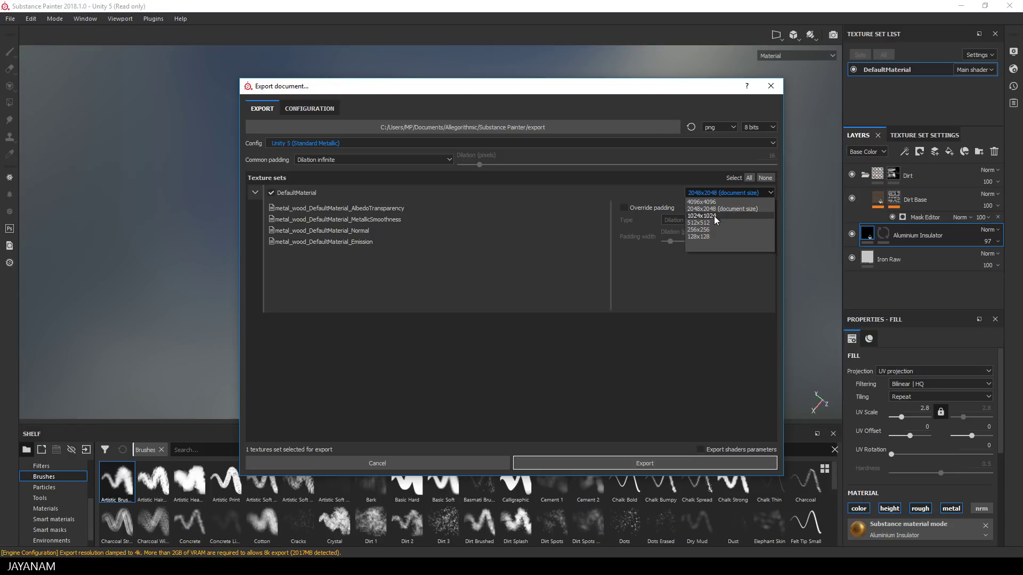